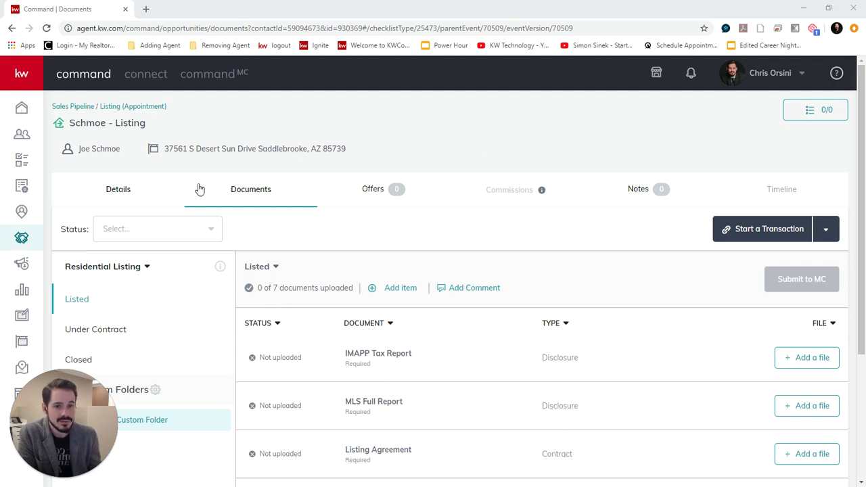
Step: Start a DocuSign transaction for the listing from KW Command's Start a Transaction menu
left_click(784, 229)
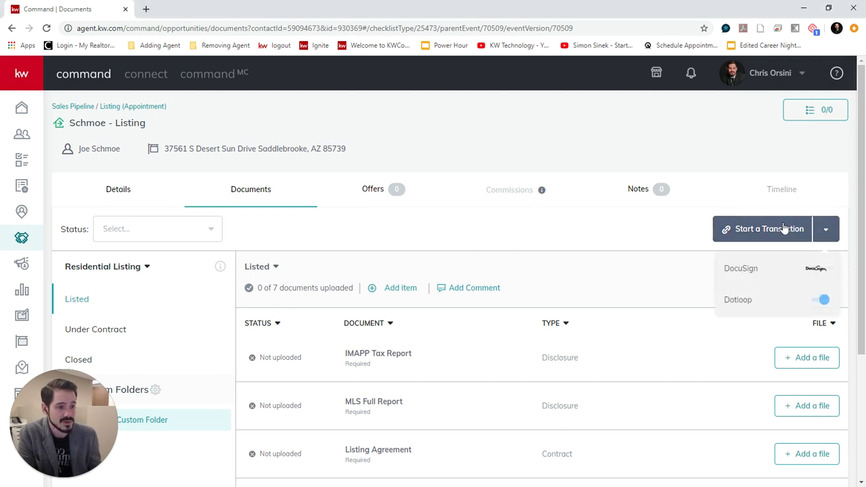
left_click(738, 272)
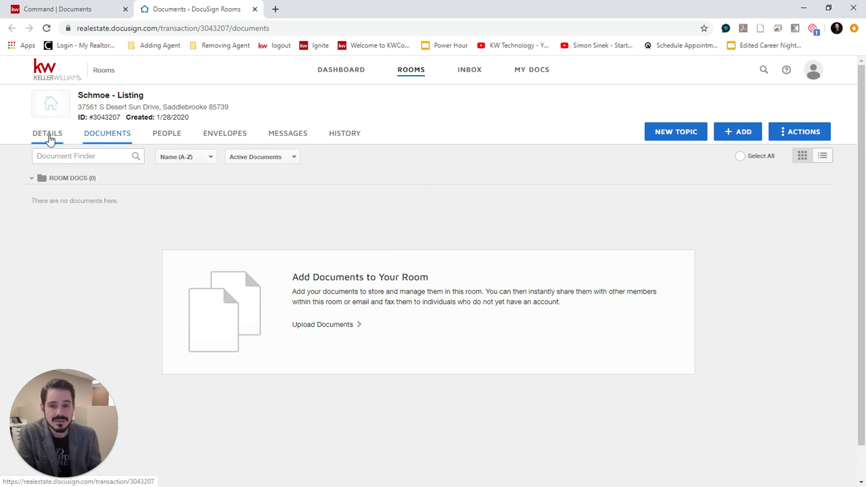
Step: Open the room's Details and review the listing information, including the property address
left_click(49, 140)
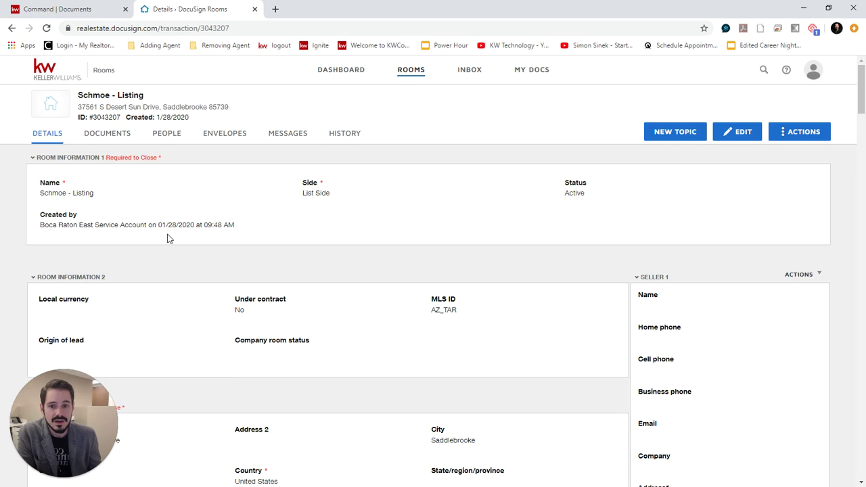
left_click_drag(49, 193, 96, 193)
left_click(274, 232)
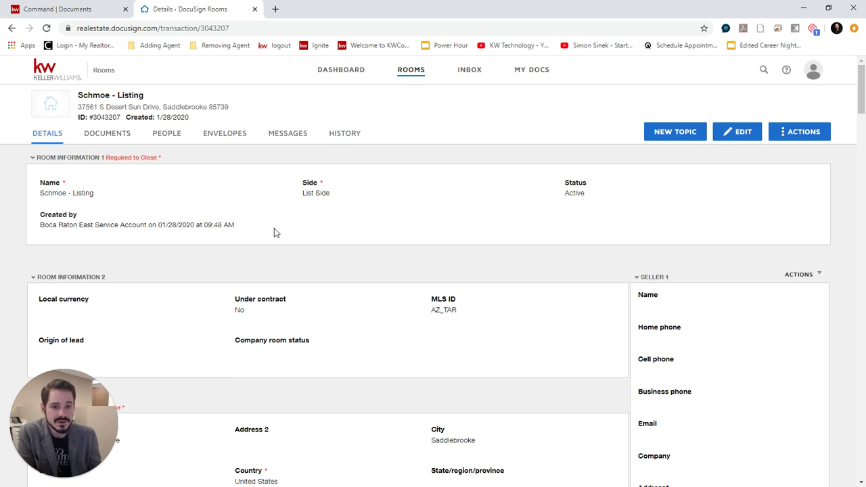
left_click(331, 239)
scroll(449, 230, "down", 4)
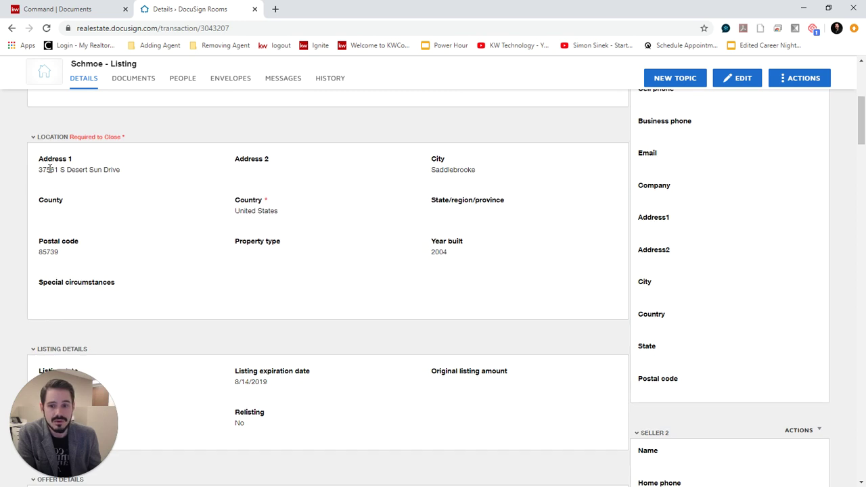
left_click_drag(49, 169, 130, 178)
left_click(201, 197)
scroll(494, 241, "up", 2)
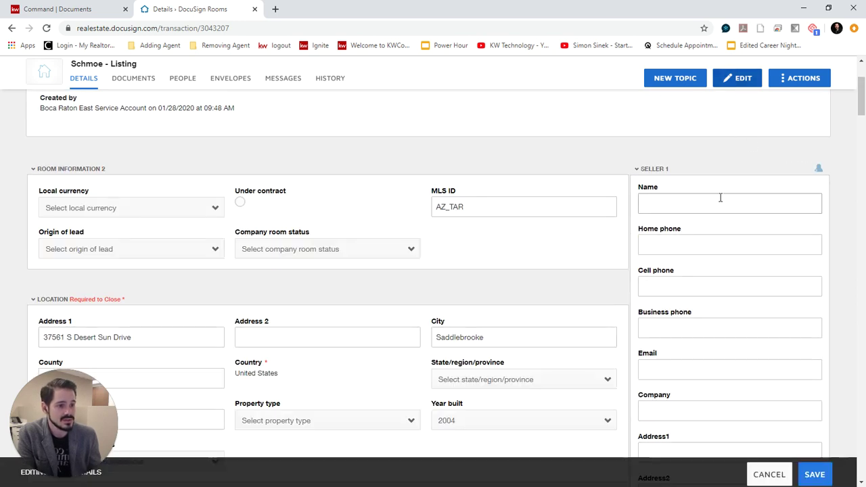
Step: Enter the seller's full name and e-mail address under Seller 1 and save the details
left_click(718, 195)
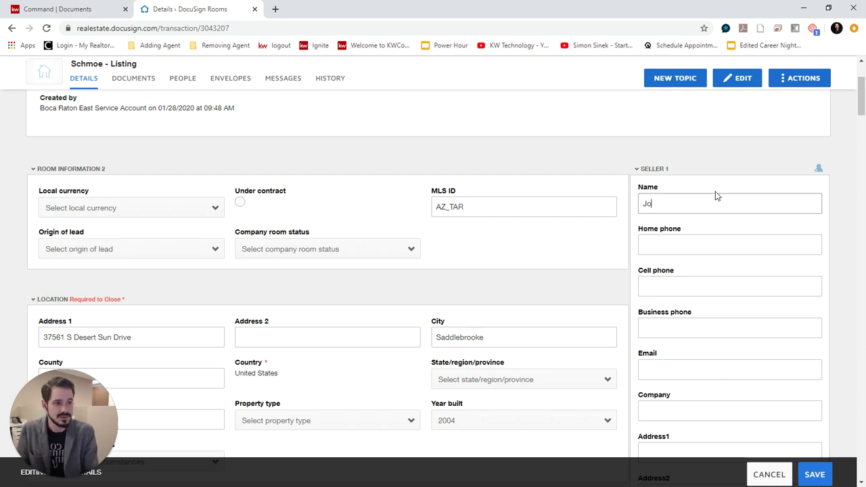
type("Joe Schmoe")
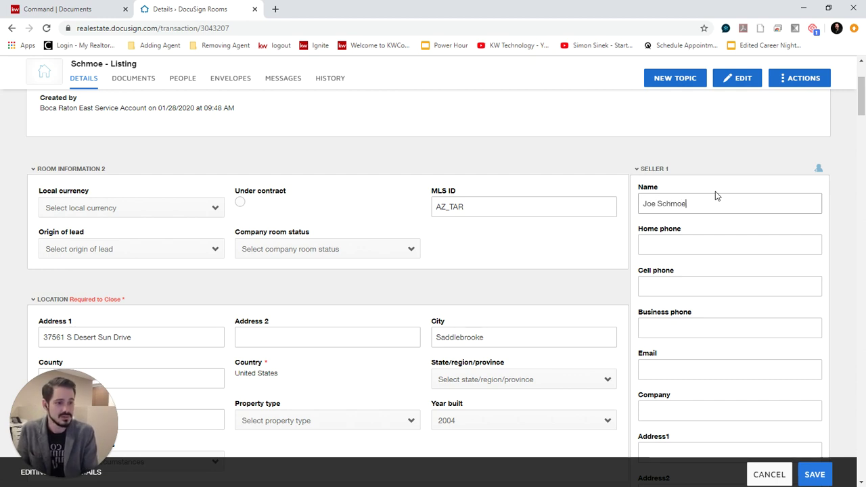
left_click(711, 244)
left_click(685, 372)
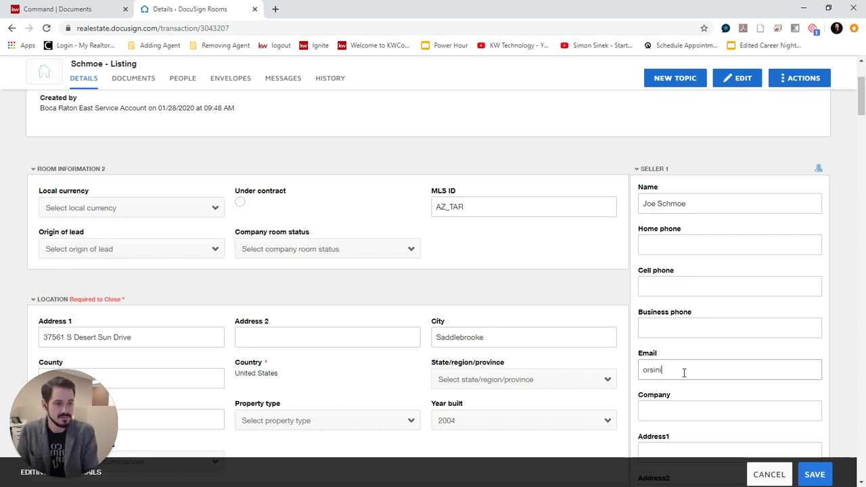
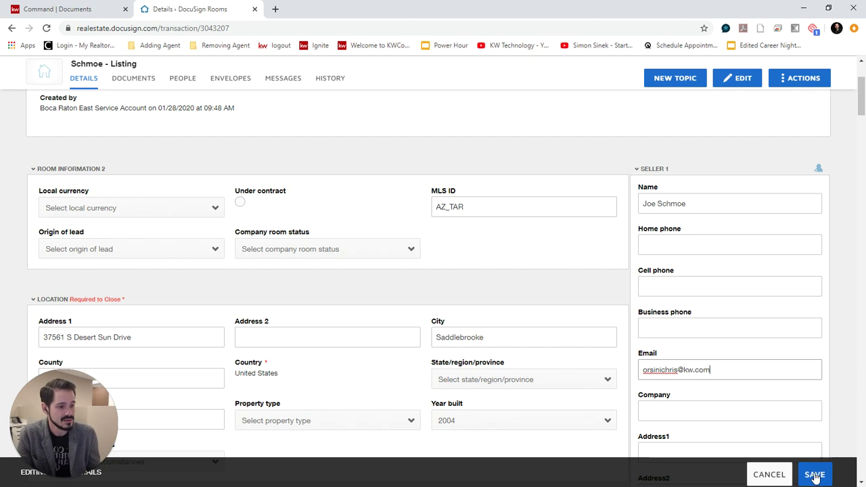
left_click(816, 477)
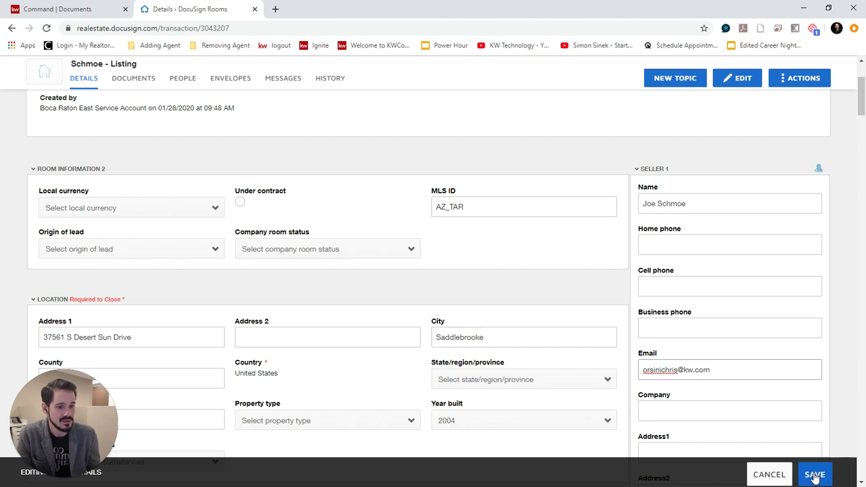
scroll(708, 318, "down", 4)
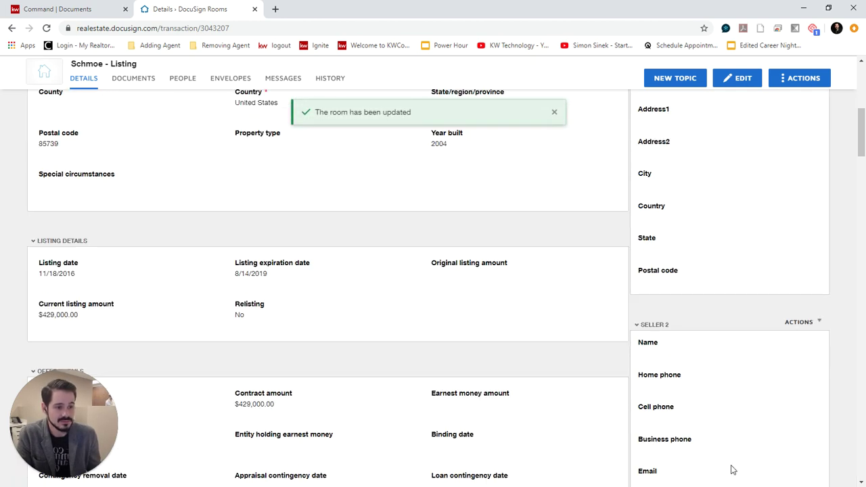
scroll(639, 320, "up", 4)
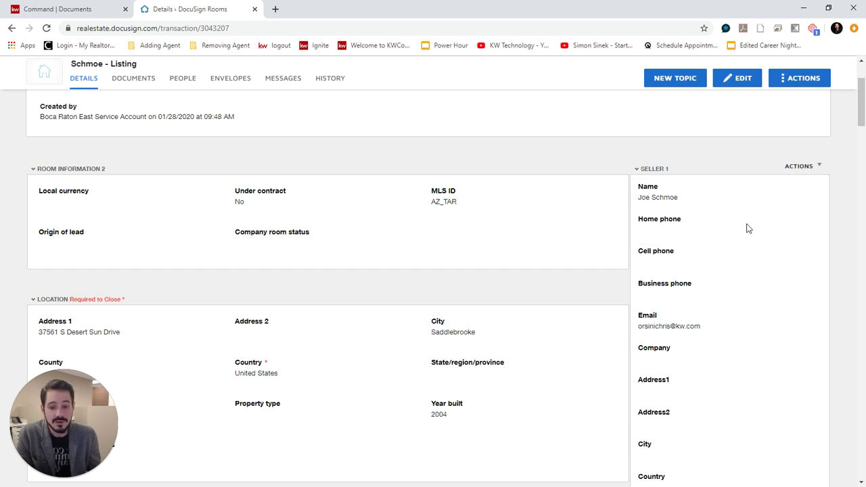
scroll(338, 114, "up", 2)
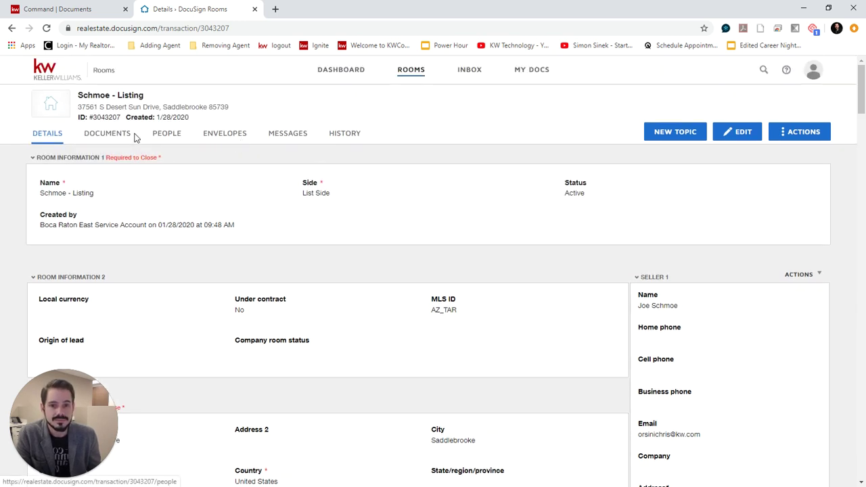
Step: Choose to add Docusign forms to the room's Documents, reaching the NRDS ID and association prompt
left_click(113, 134)
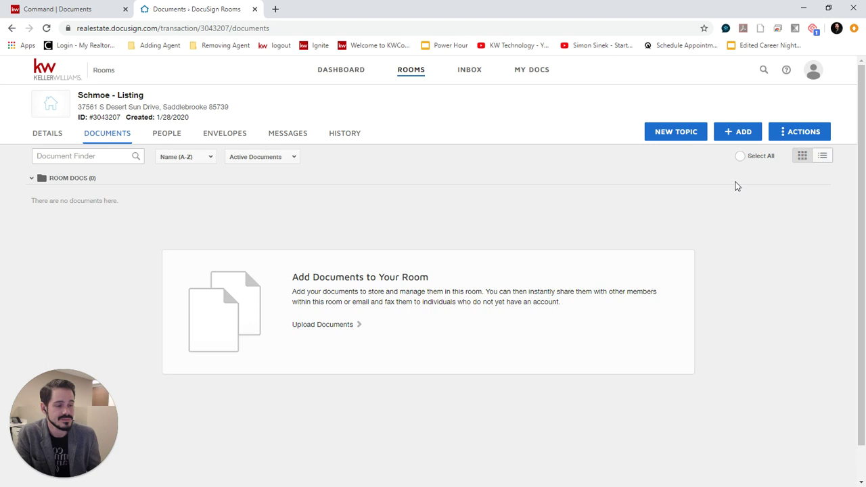
left_click(735, 133)
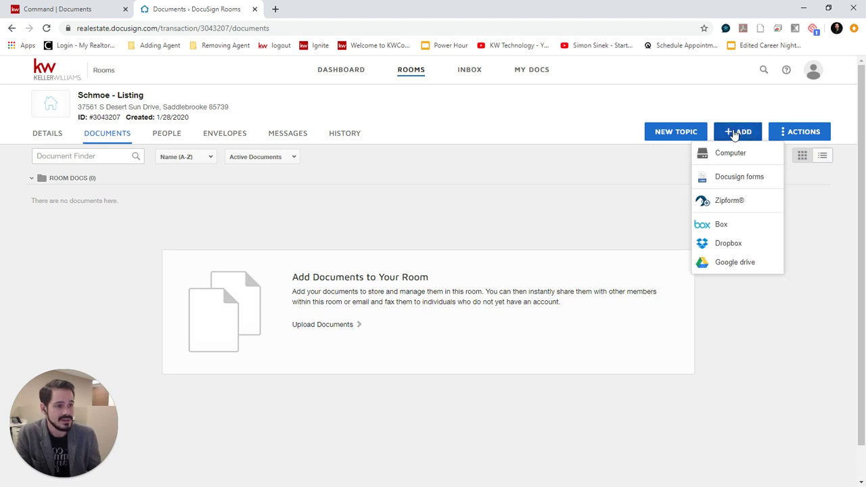
left_click(743, 178)
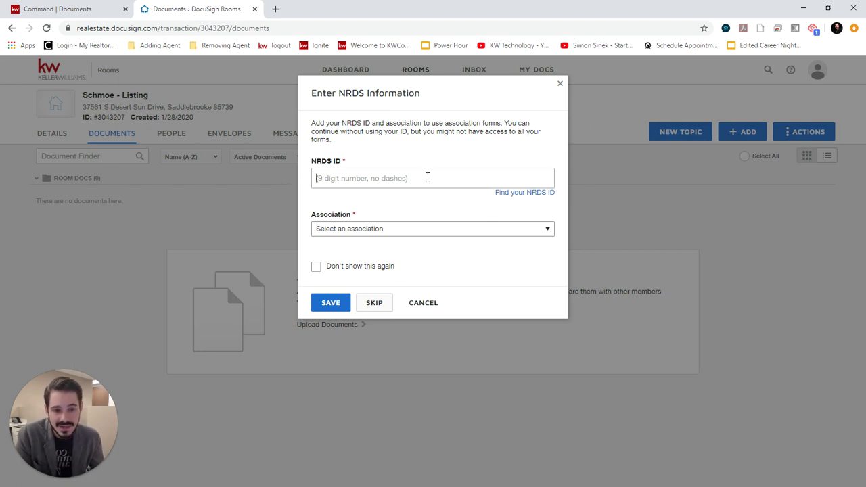
left_click(427, 177)
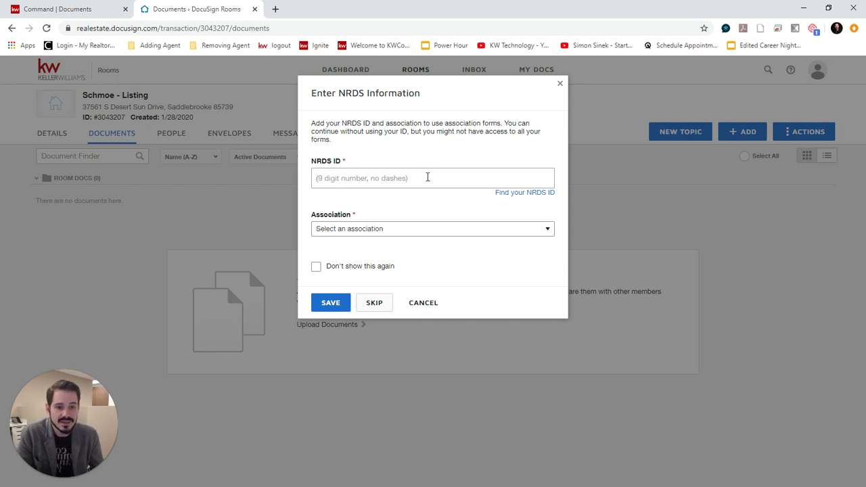
left_click(440, 230)
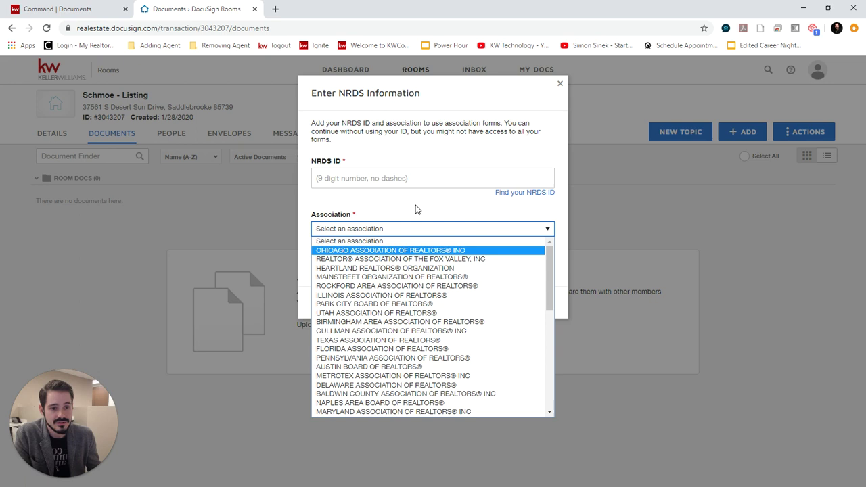
left_click(415, 213)
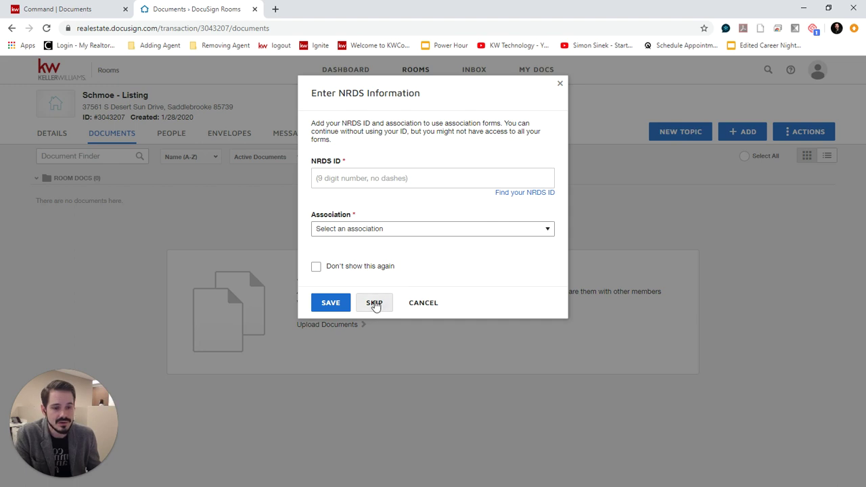
Step: Skip NRDS entry and add KW Addendum to the Listing Agreement from the KW 722 - FL library
left_click(375, 303)
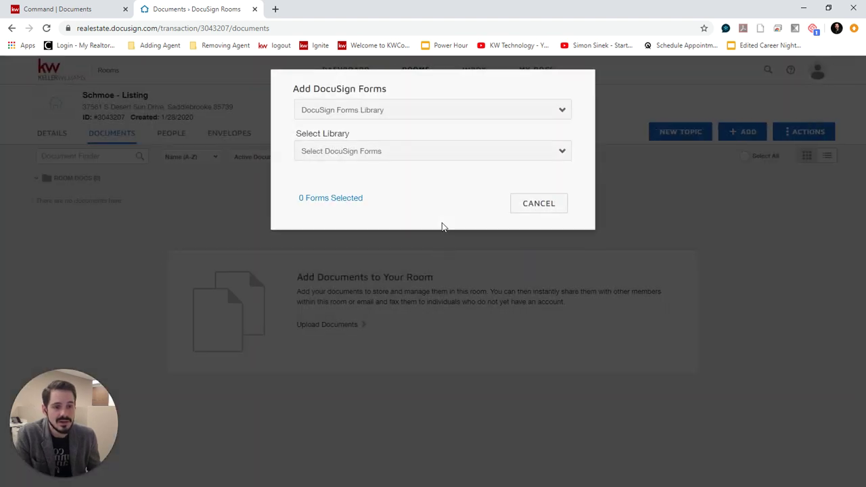
left_click(408, 156)
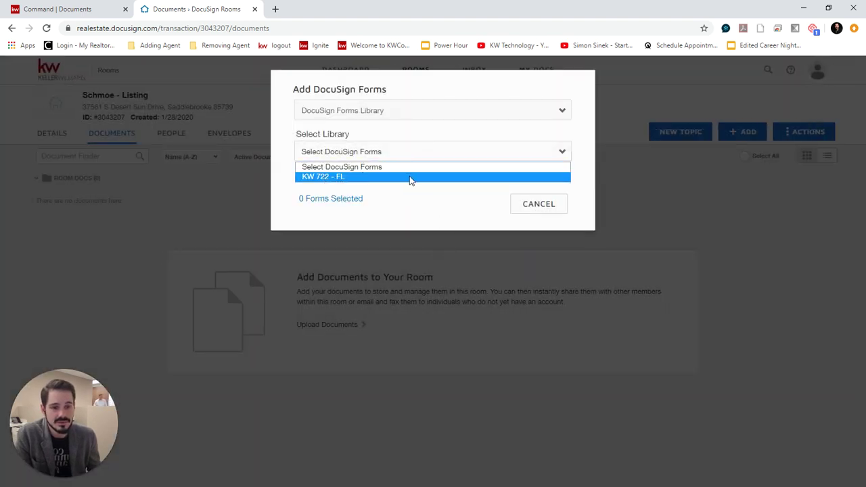
left_click(327, 178)
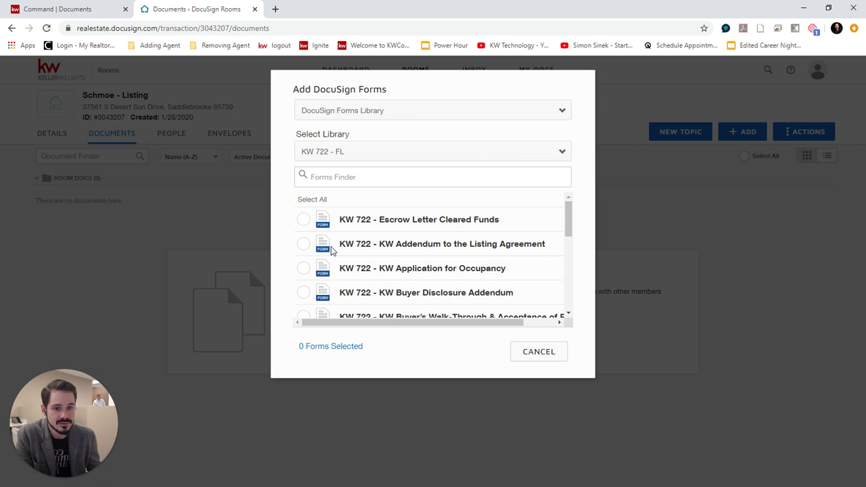
left_click(303, 245)
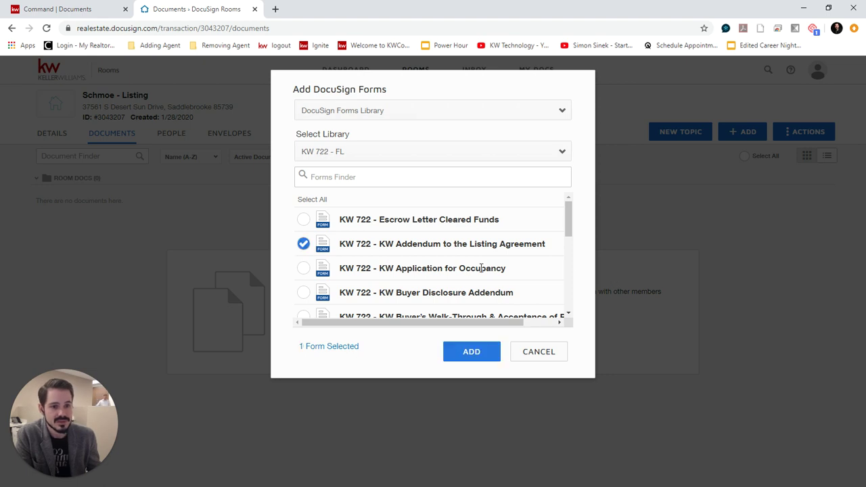
left_click(472, 352)
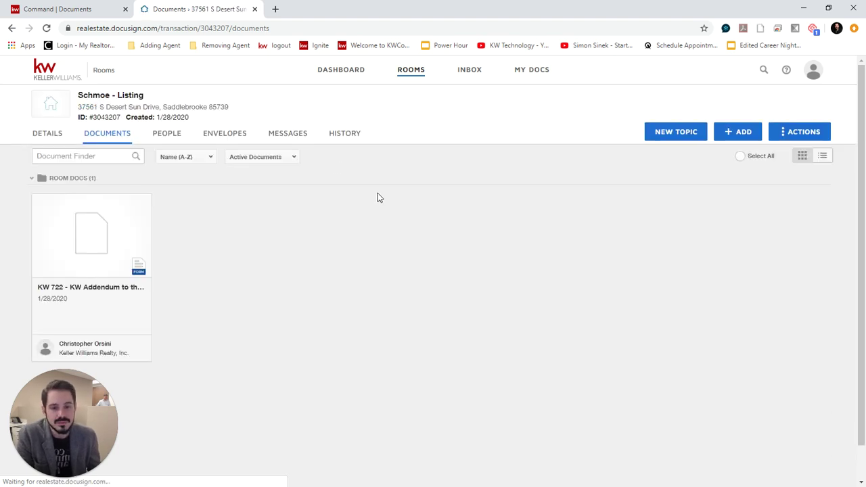
Step: Open the KW 722 addendum form in the room and look through its fields
left_click(92, 233)
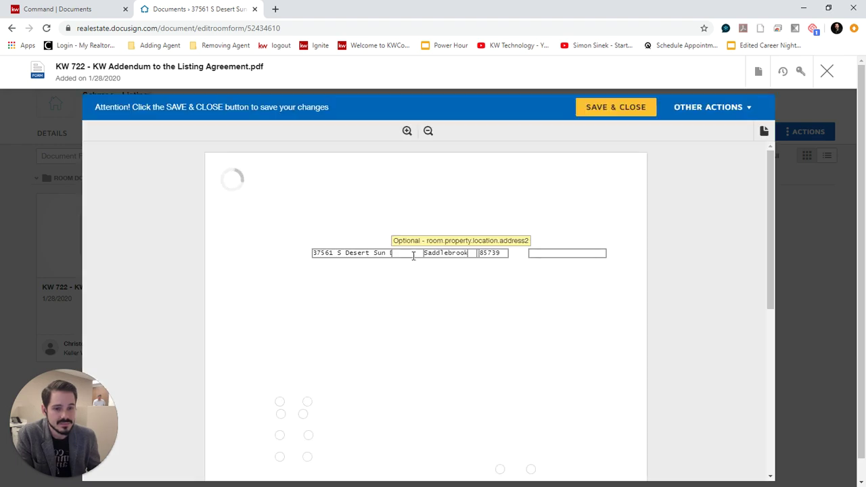
scroll(476, 325, "down", 10)
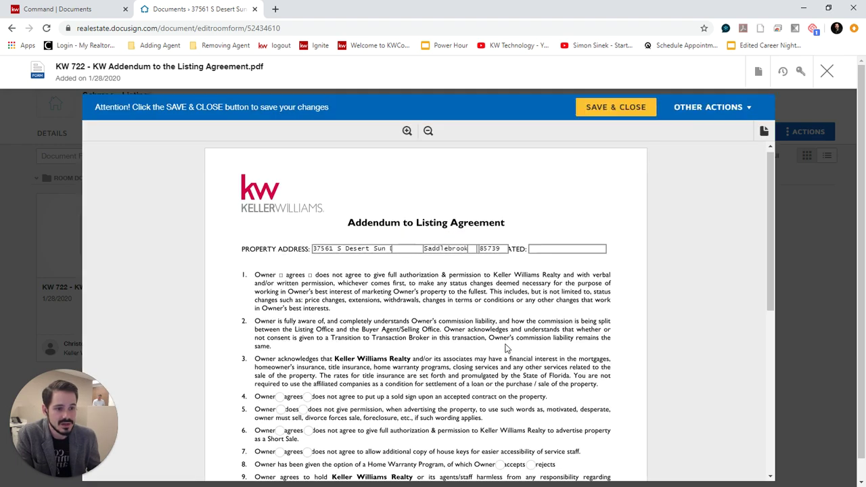
scroll(420, 316, "up", 2)
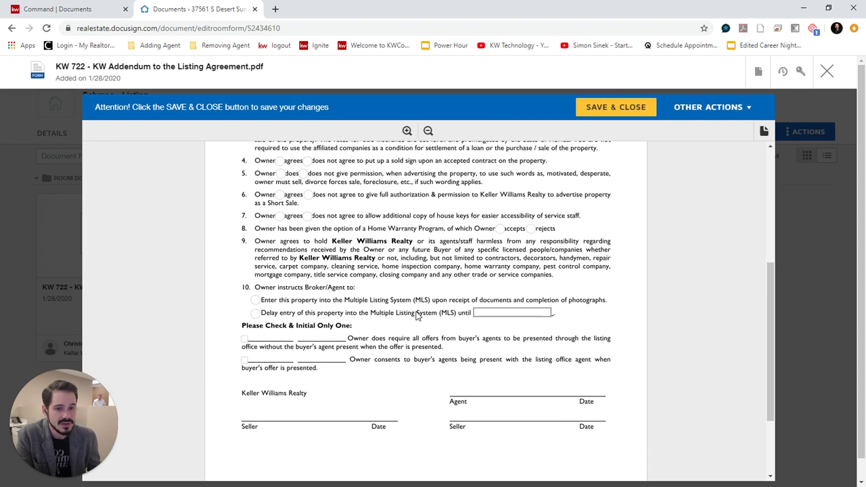
scroll(371, 378, "down", 3)
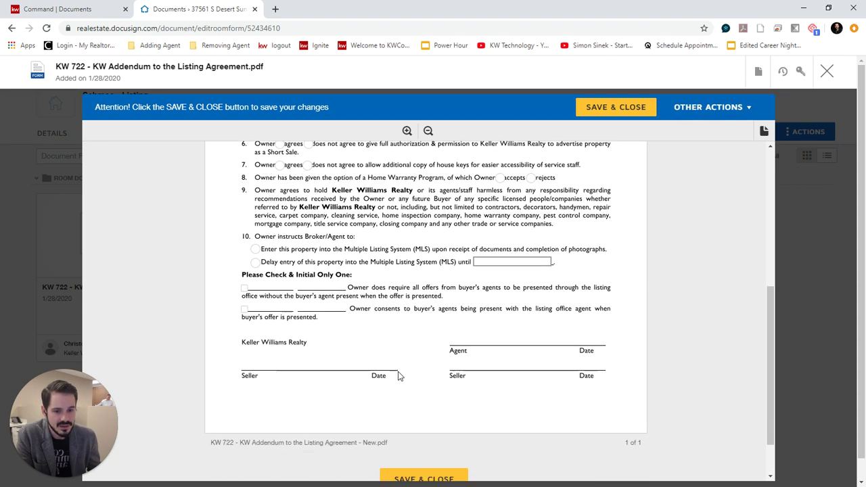
scroll(419, 355, "up", 2)
scroll(428, 359, "down", 1)
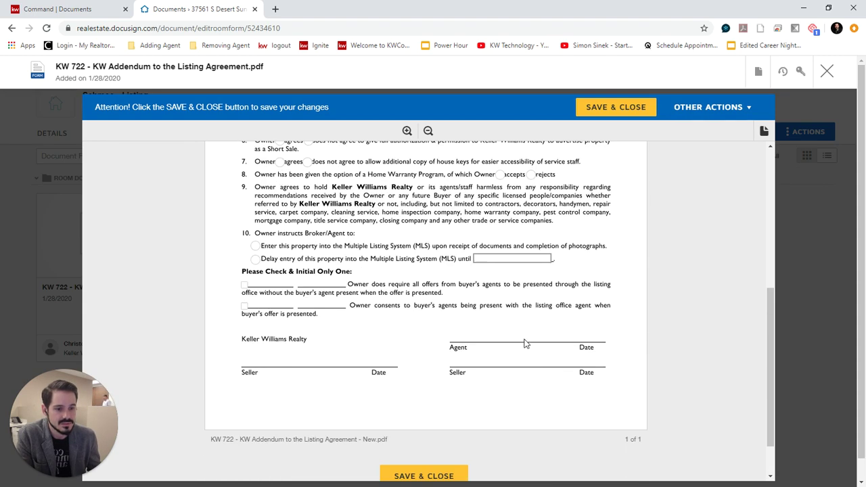
scroll(449, 369, "up", 5)
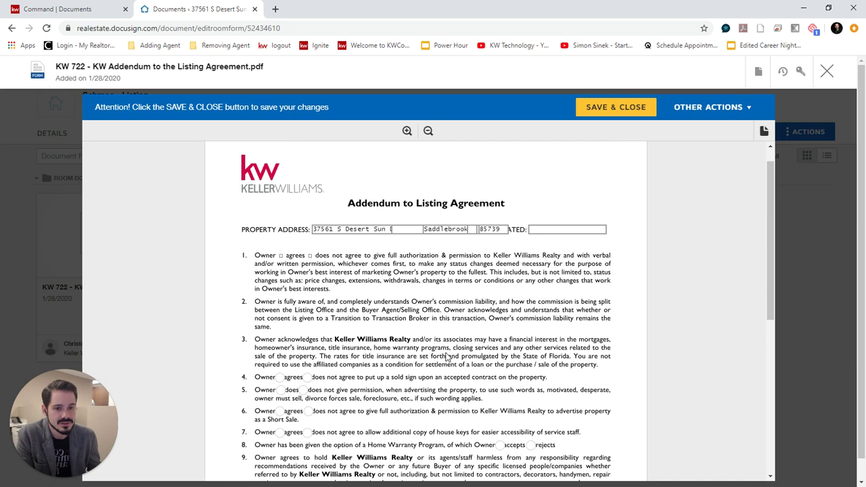
scroll(366, 308, "down", 2)
Step: Mark items 4, 5 and 6 as 'does not', then save and close the form
left_click(307, 269)
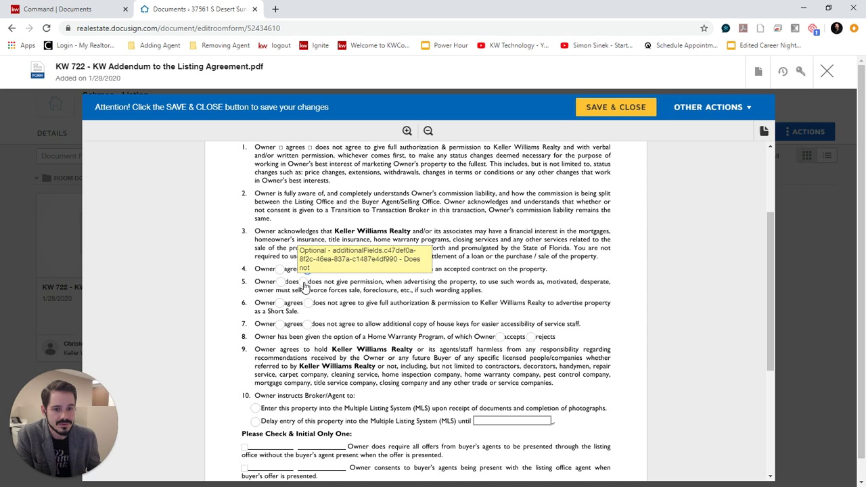
left_click(302, 282)
left_click(308, 303)
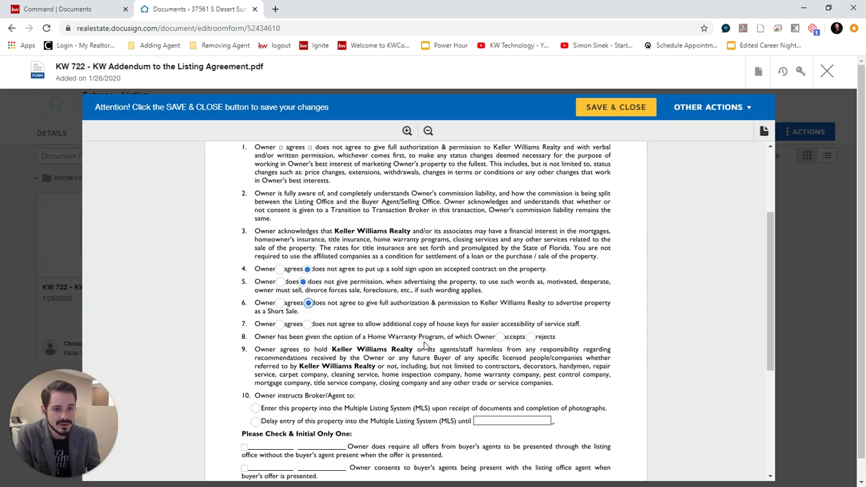
scroll(427, 343, "up", 2)
scroll(433, 342, "down", 3)
scroll(437, 346, "down", 3)
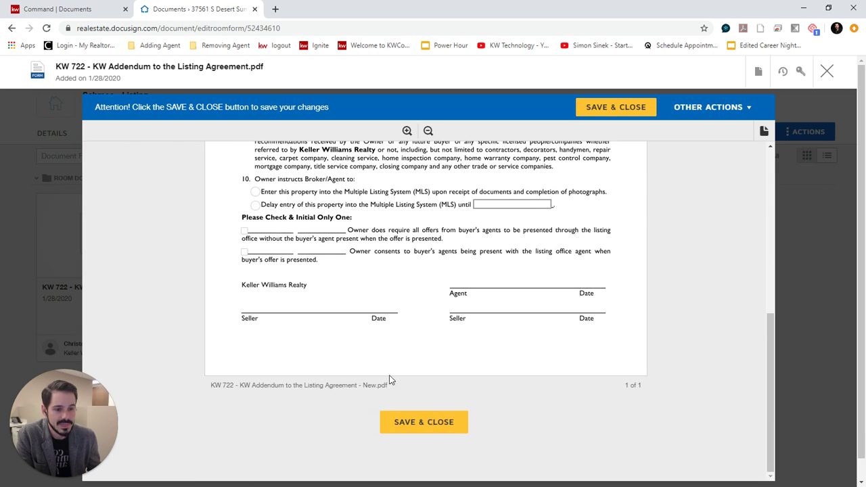
left_click(418, 421)
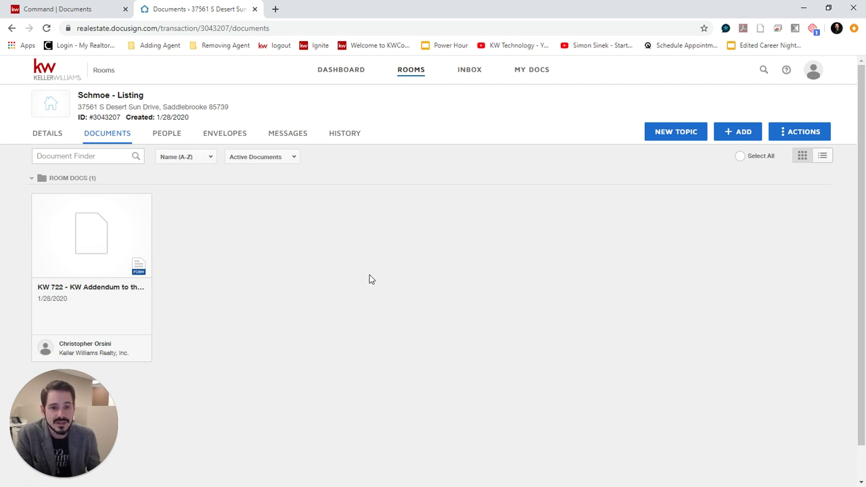
Step: Switch to the listing room's Envelopes page
left_click(223, 135)
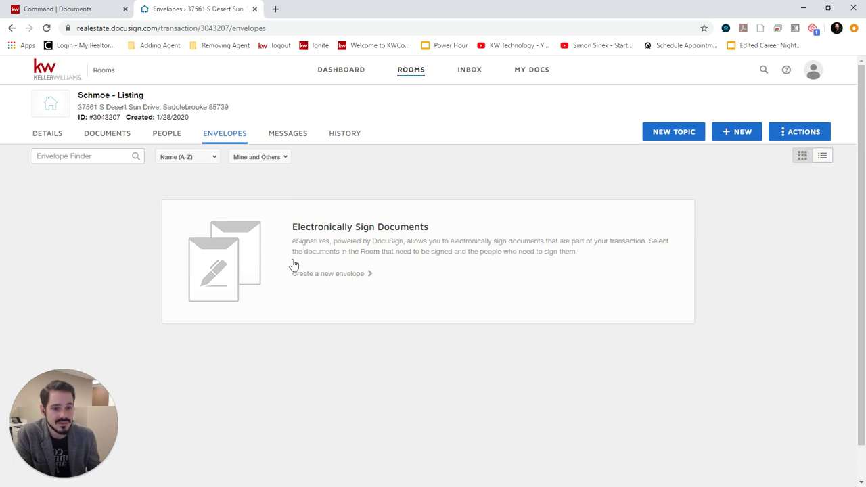
Step: Create a new envelope and replace its default name with 'Addendum to Listing Agreement'
left_click(325, 274)
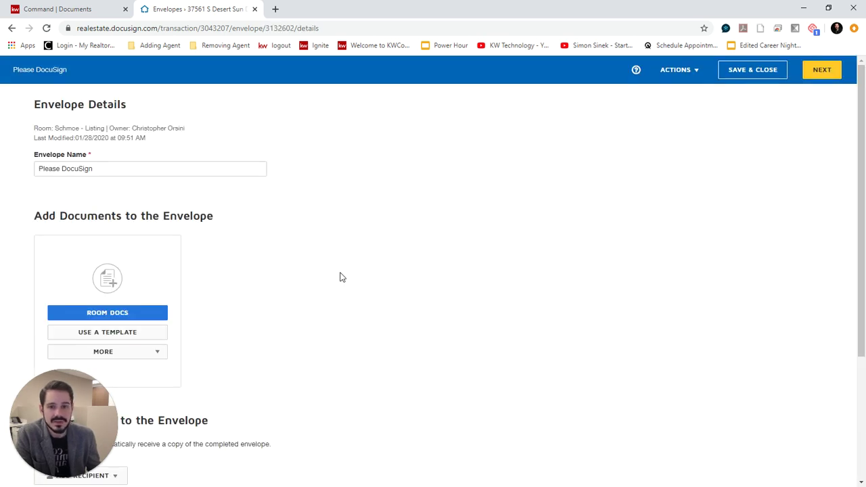
double_click(131, 169)
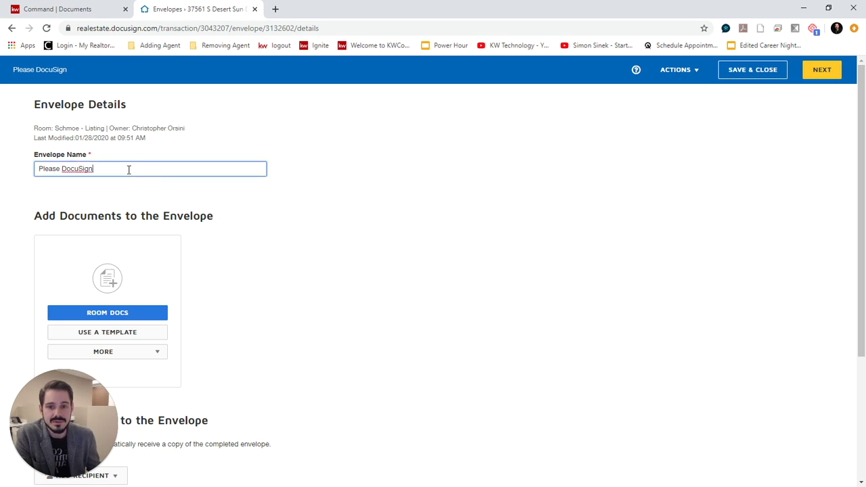
left_click_drag(131, 169, 41, 164)
double_click(112, 171)
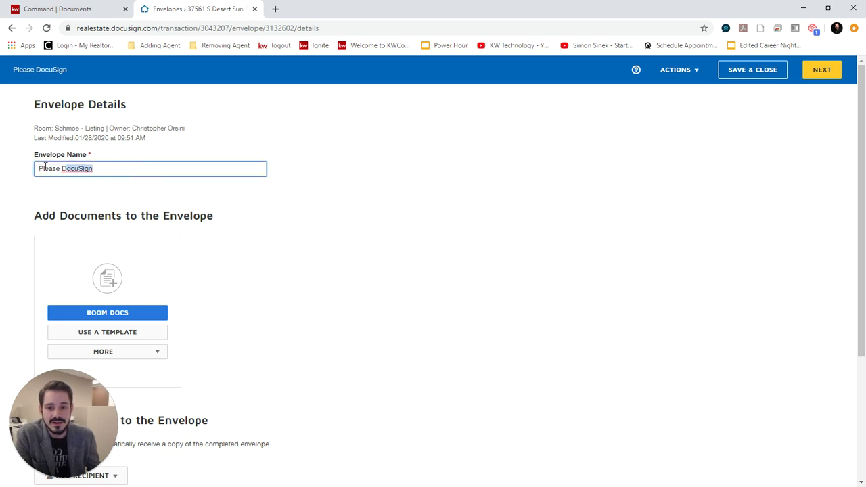
left_click_drag(112, 170, 28, 169)
type("L")
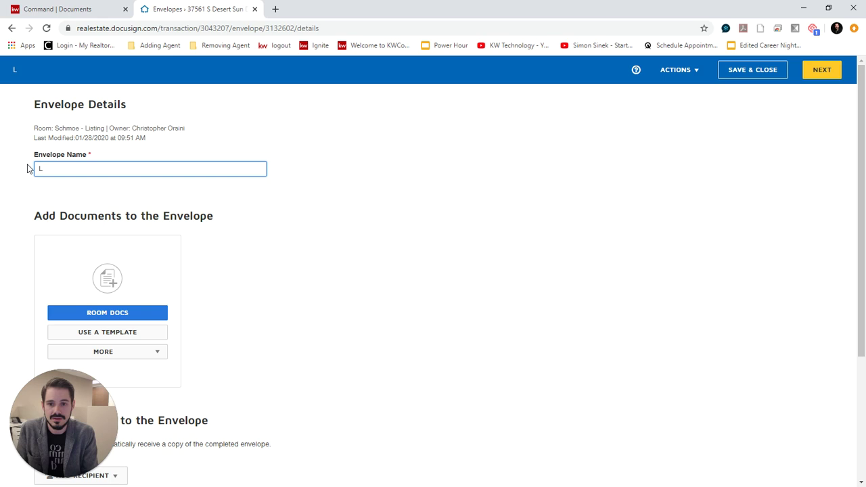
type("iAddendum to ")
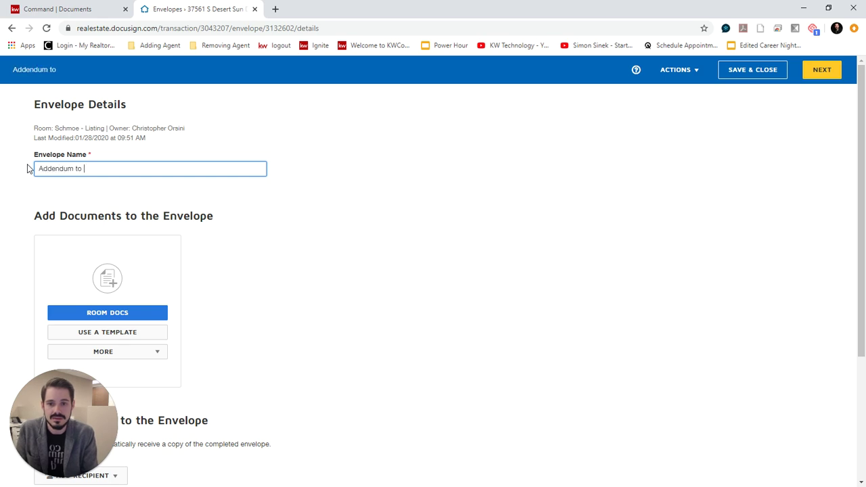
type("Listing Agreement")
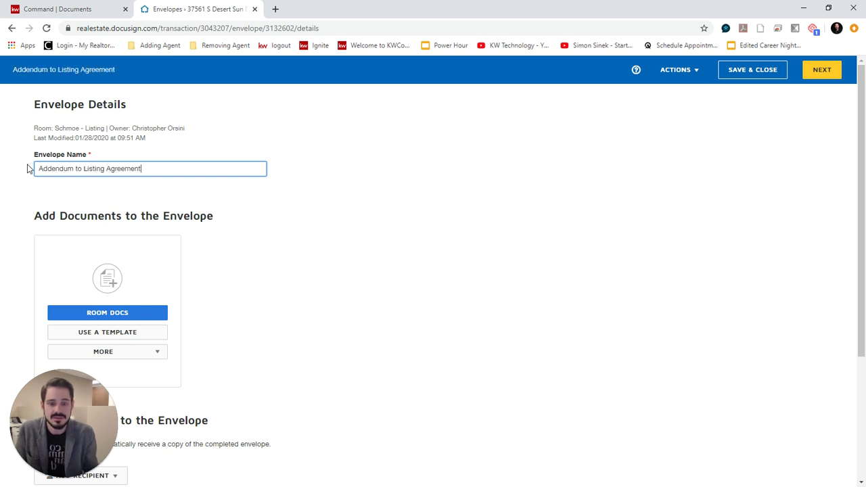
scroll(344, 215, "down", 2)
scroll(239, 207, "up", 1)
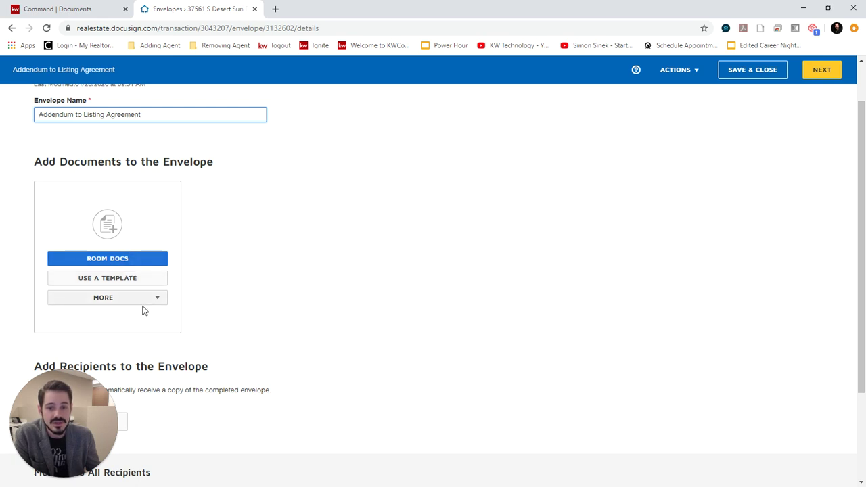
Step: Attach the KW 722 - KW Addendum to the Listing Agreement from Room Docs to the envelope
left_click(141, 299)
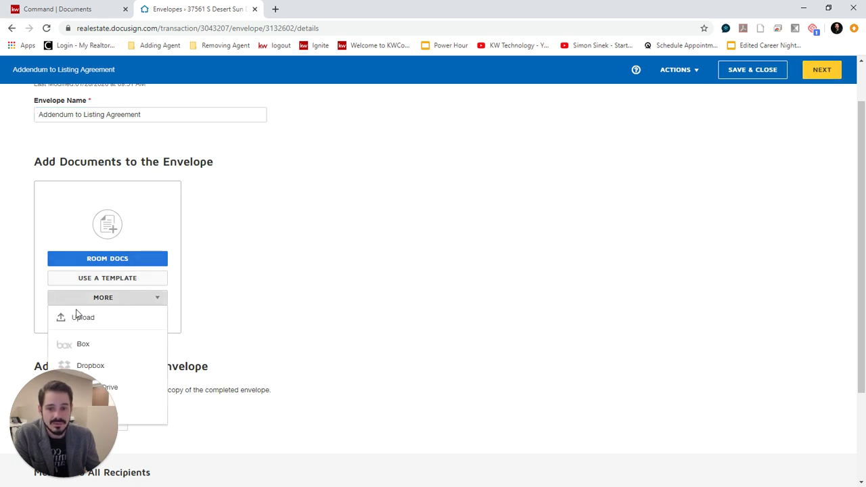
left_click(115, 258)
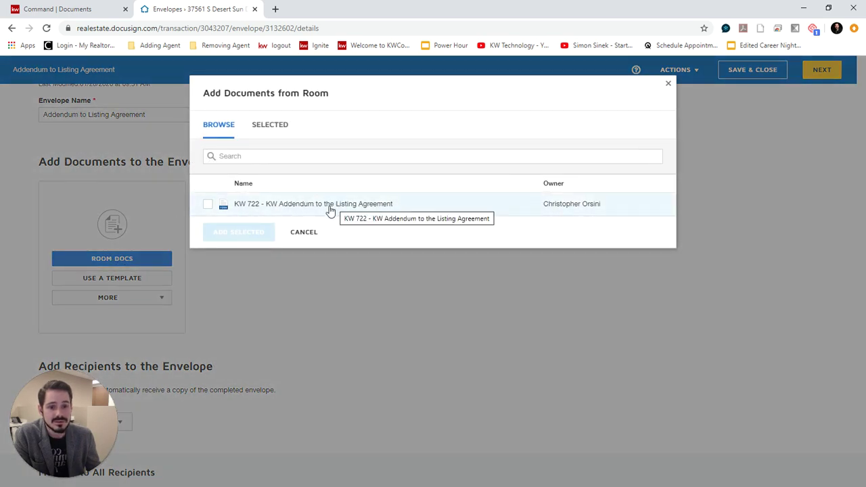
left_click(207, 208)
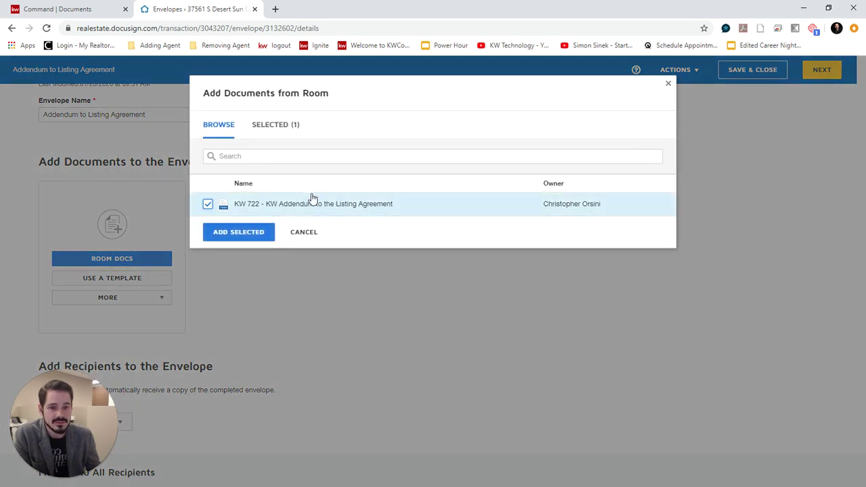
left_click(233, 235)
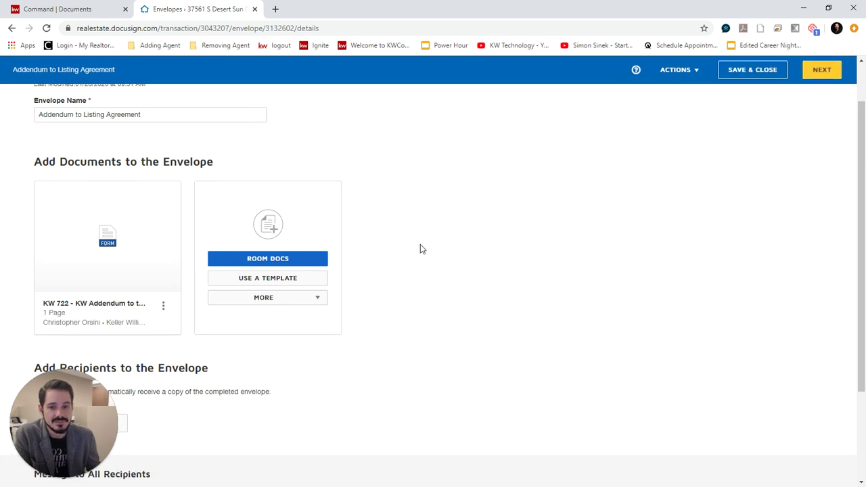
scroll(421, 245, "down", 2)
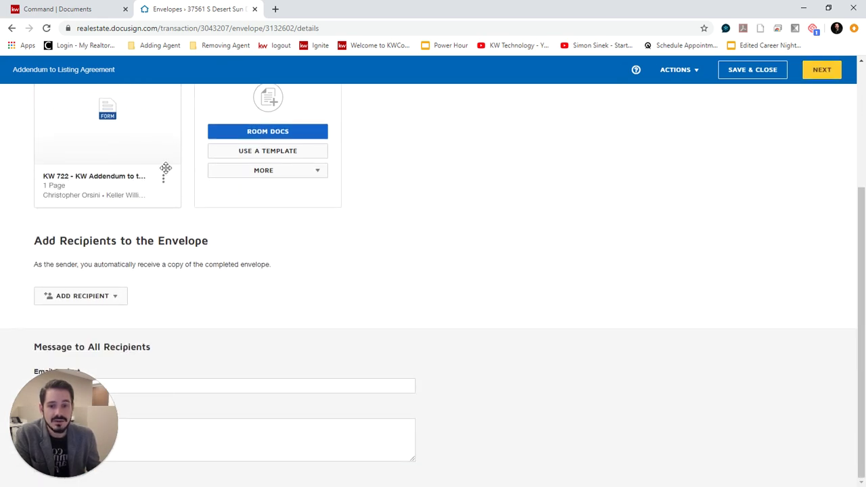
Step: Add pre-tagged roles Seller One and Listing Agent as recipients, assigning the seller and agent contacts
left_click(106, 297)
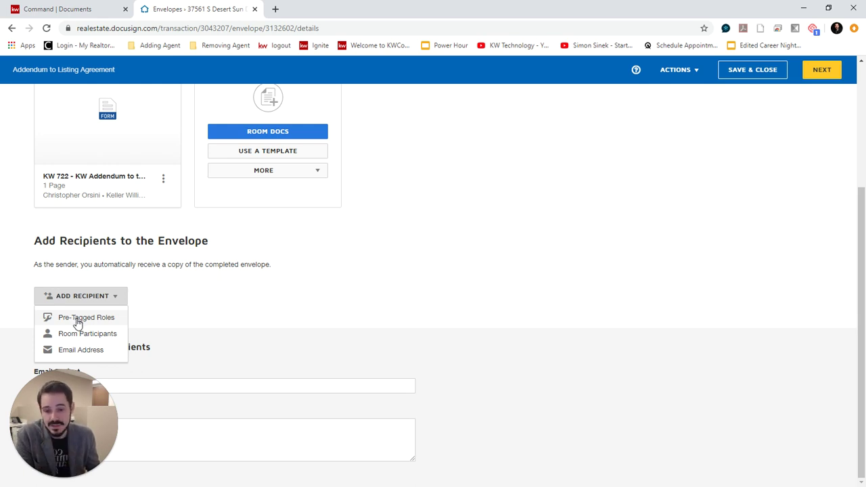
left_click(78, 319)
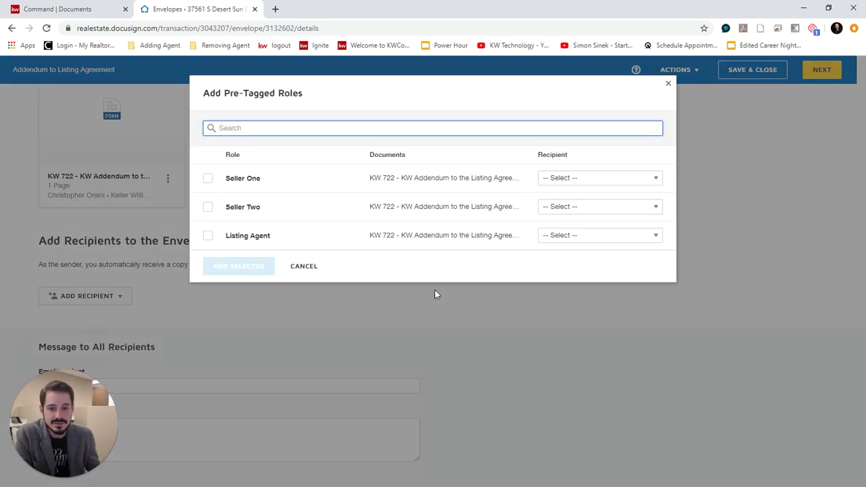
left_click(208, 178)
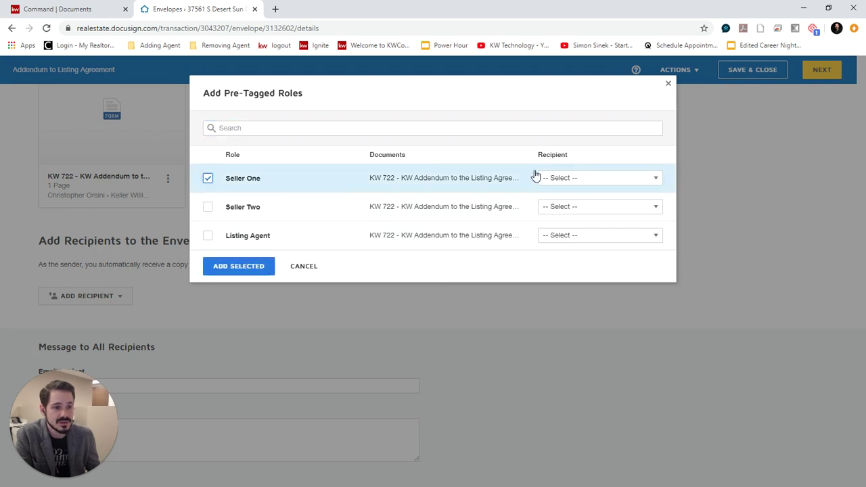
left_click(580, 180)
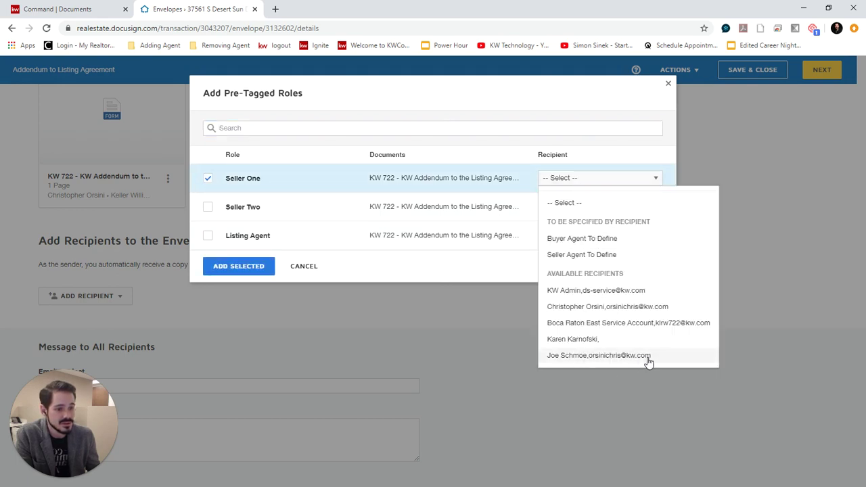
left_click(600, 357)
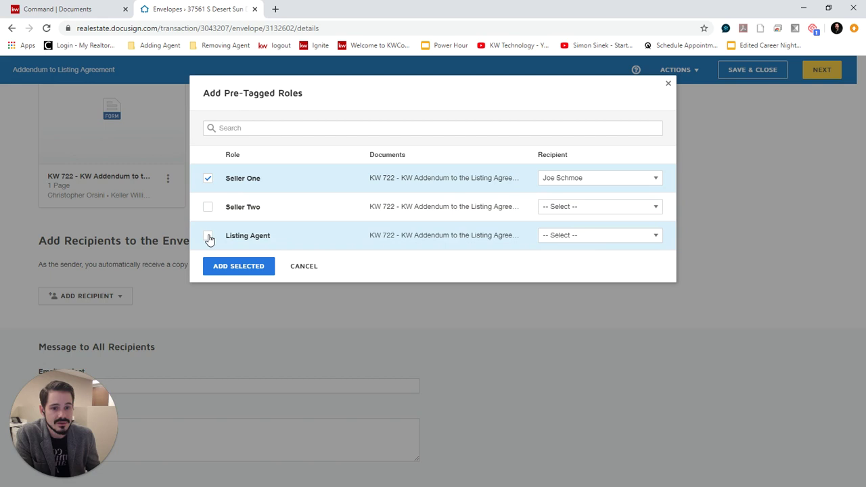
left_click(263, 237)
left_click(617, 244)
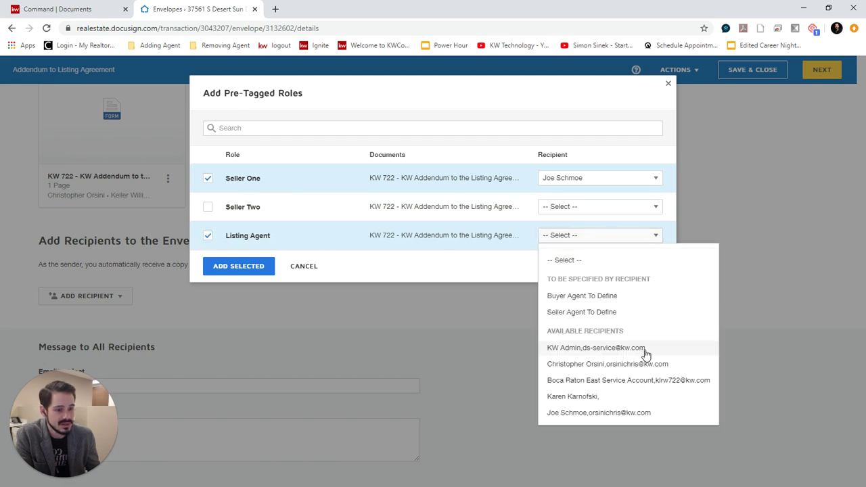
left_click(639, 365)
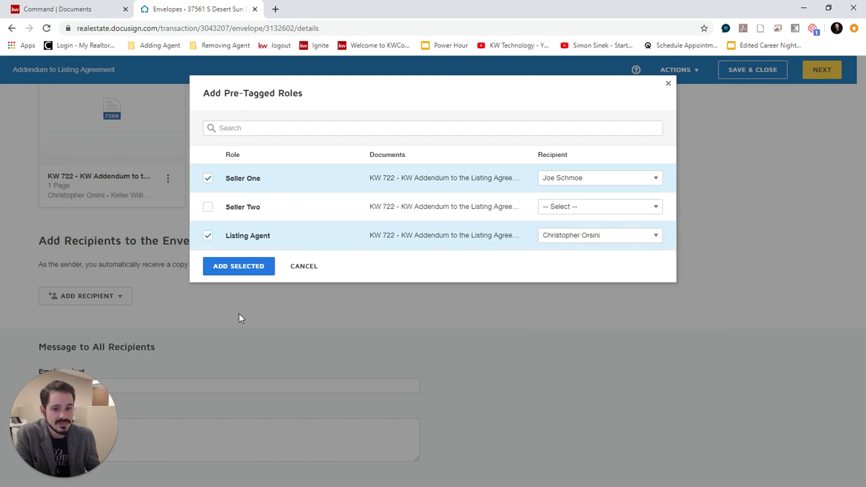
left_click(234, 268)
scroll(395, 277, "down", 2)
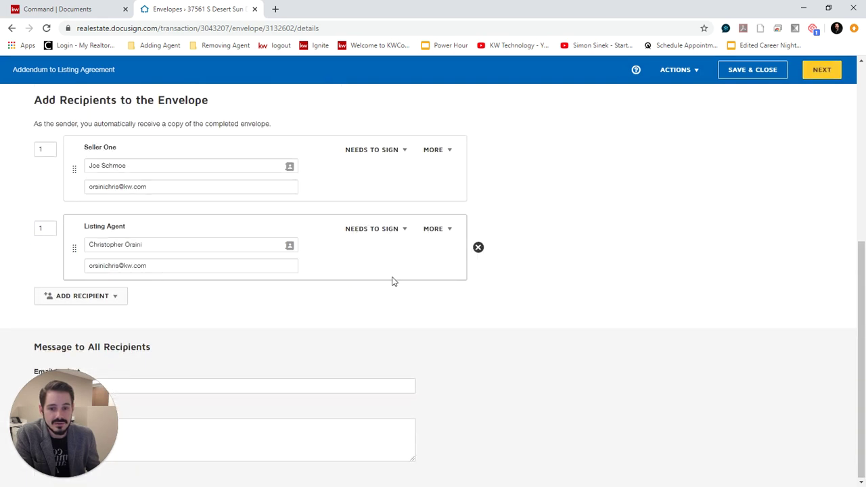
scroll(391, 271, "up", 1)
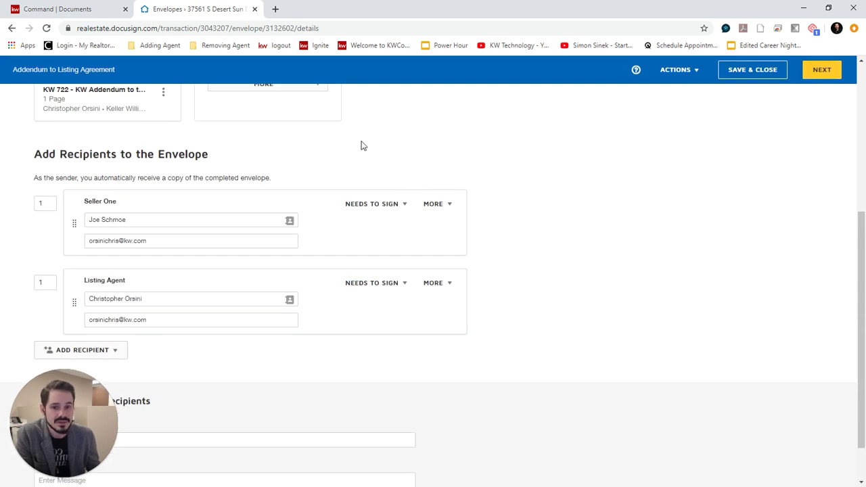
left_click(129, 242)
left_click(142, 318)
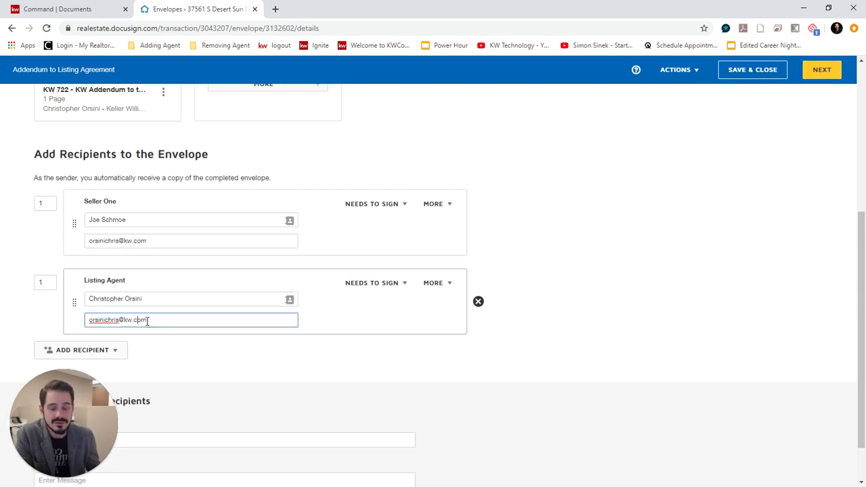
left_click_drag(154, 242, 98, 241)
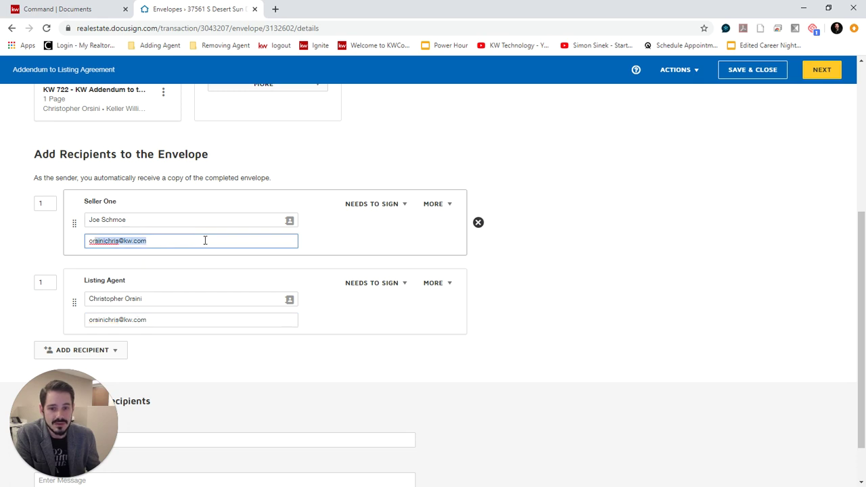
left_click(204, 240)
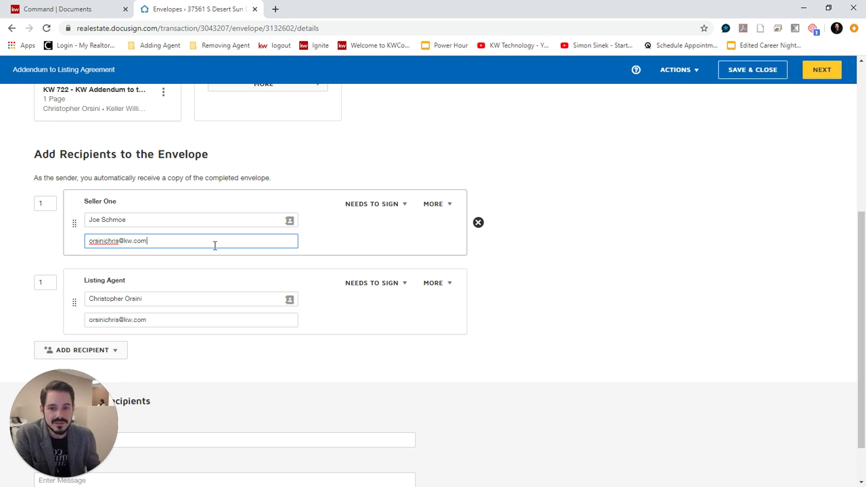
scroll(345, 172, "down", 1)
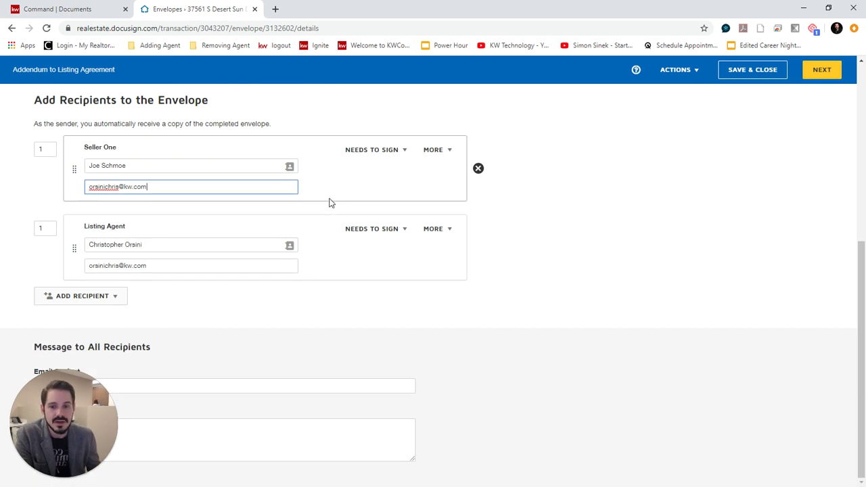
scroll(330, 202, "up", 1)
left_click(48, 204)
Step: Change the Listing Agent's routing order from 1 to 2, leaving Seller One at 1
left_click(43, 281)
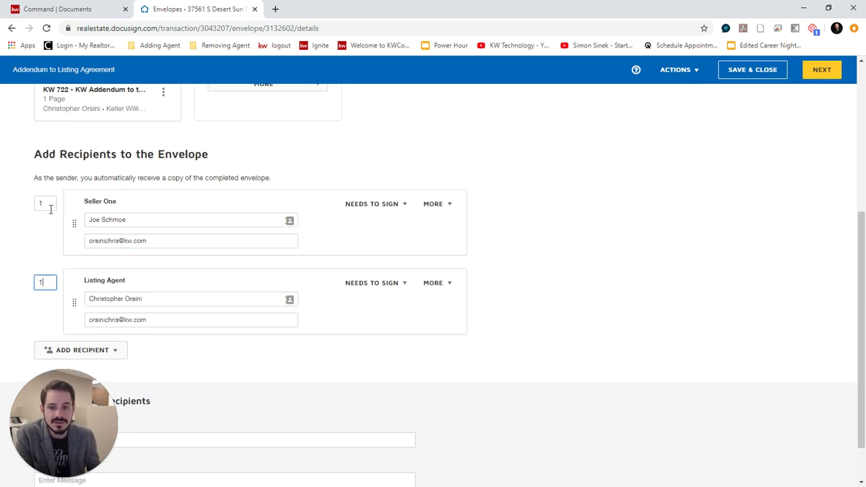
left_click(48, 204)
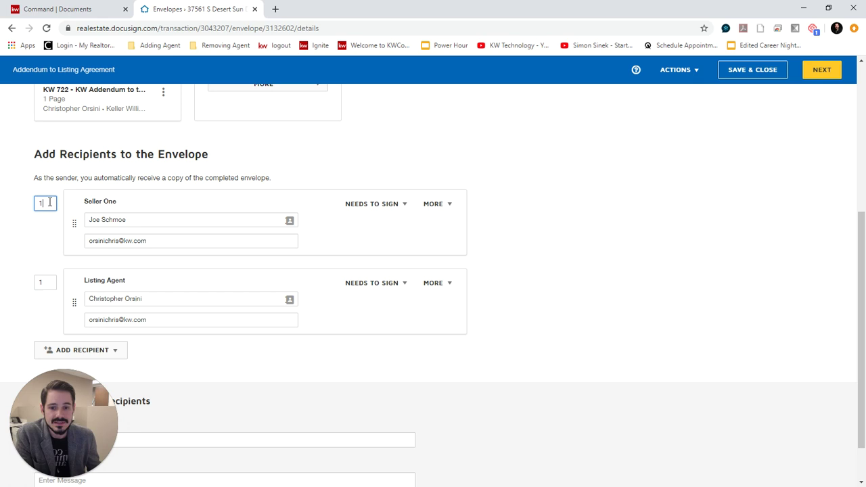
left_click(43, 282)
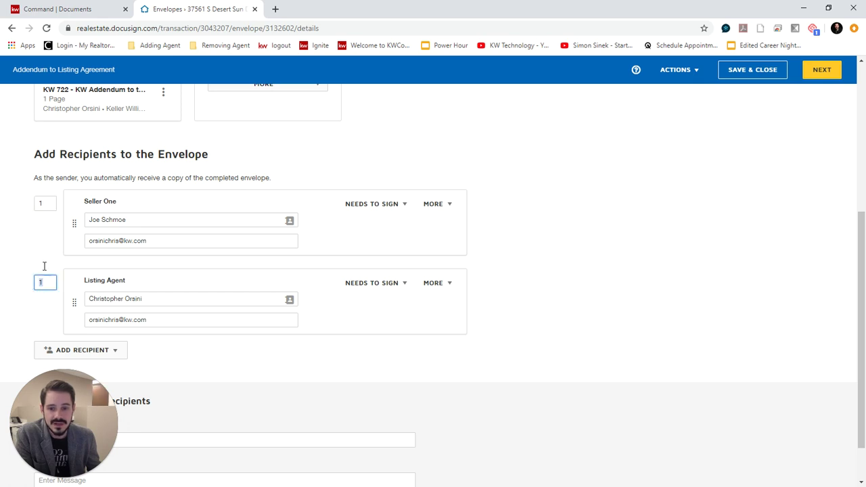
left_click(45, 203)
left_click(43, 281)
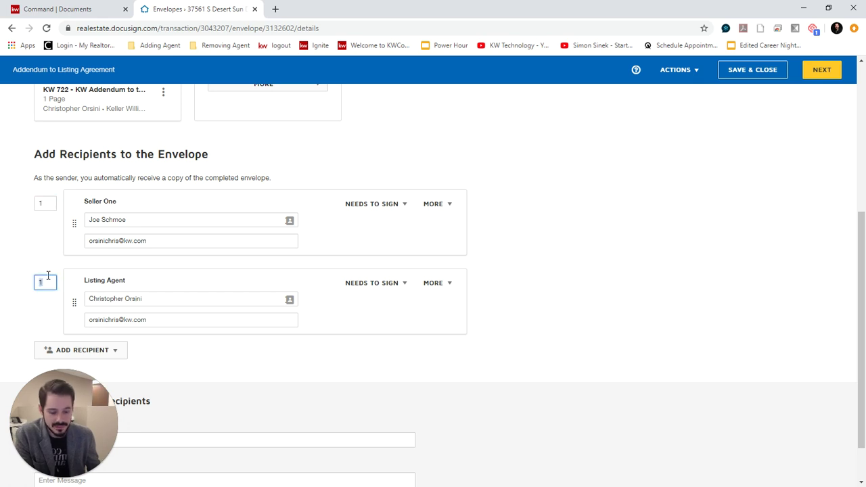
type("2")
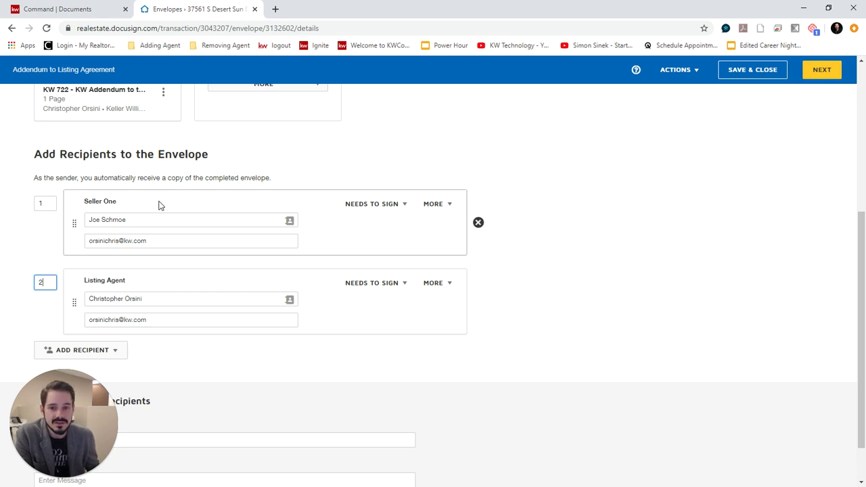
left_click(31, 209)
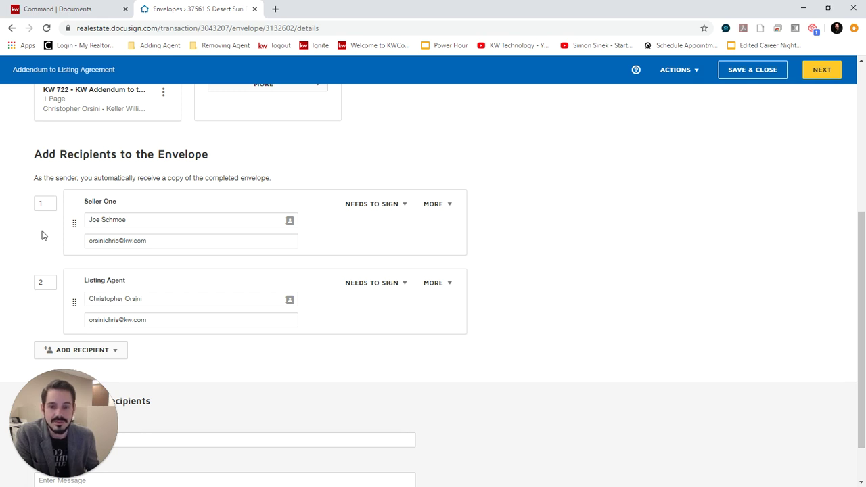
left_click(41, 283)
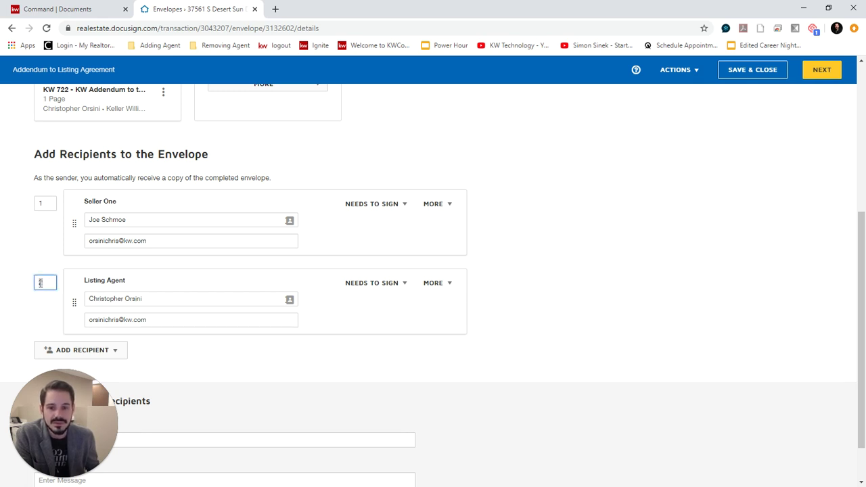
left_click(56, 259)
scroll(612, 314, "down", 1)
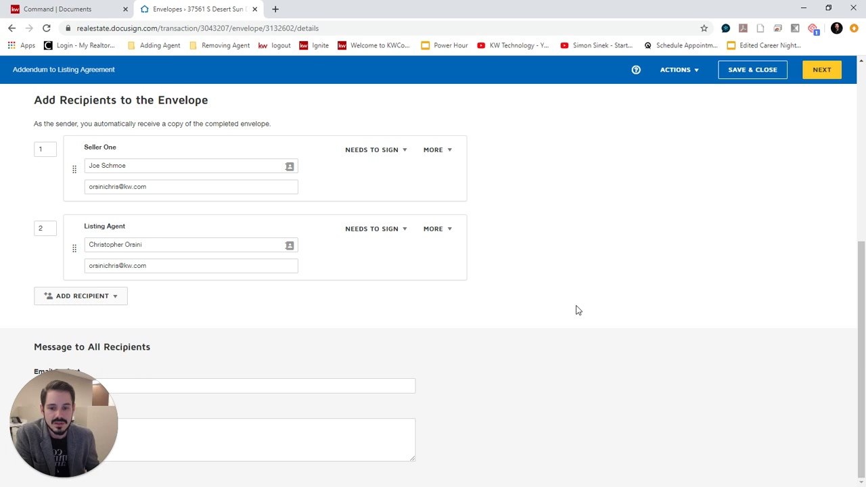
Step: Set the email subject to 'Please DocuSign KW Addendum' and message to 'Please sign', then advance to fields
left_click_drag(64, 414, 580, 408)
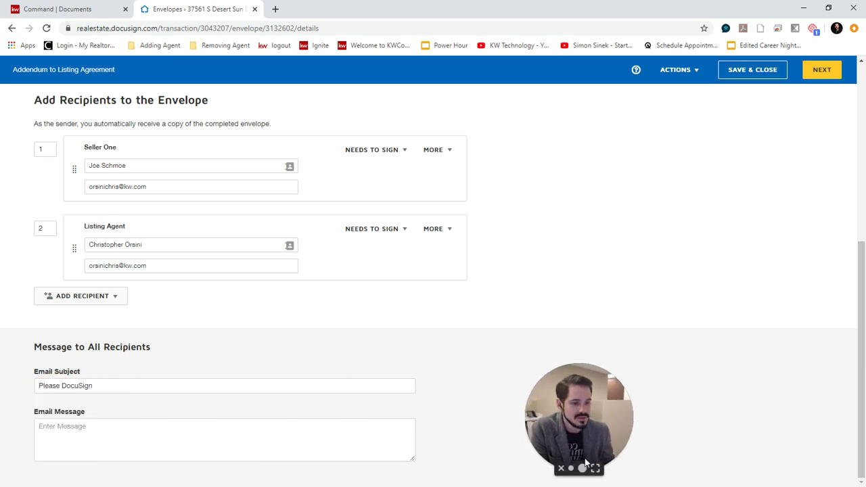
left_click(562, 469)
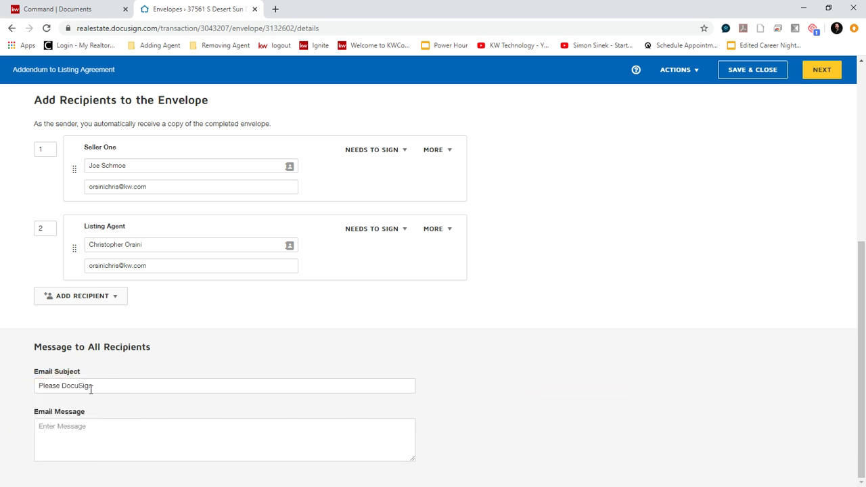
left_click(115, 387)
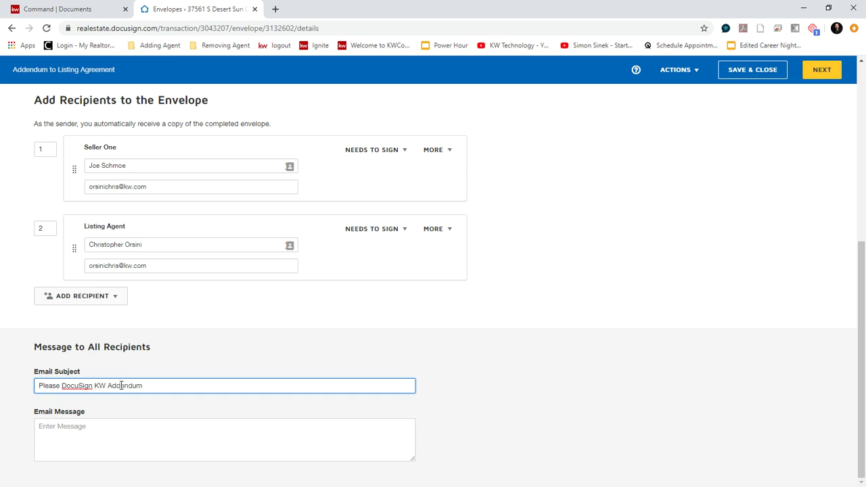
left_click(124, 434)
type("Please sign")
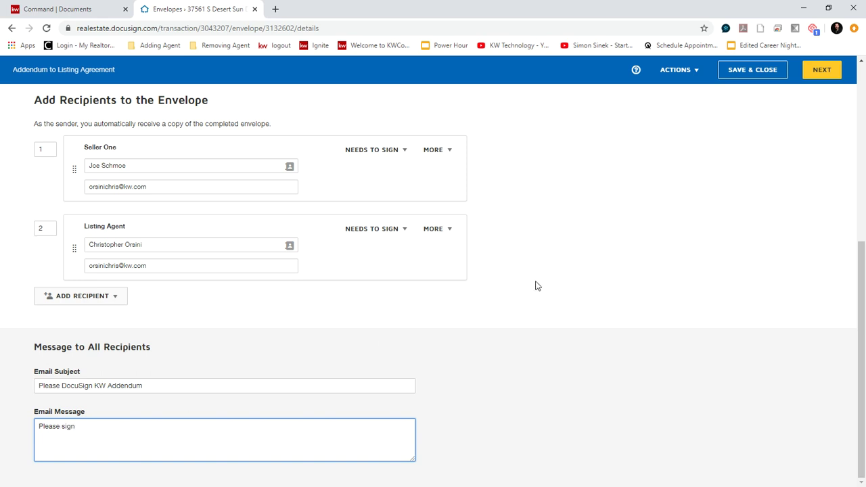
left_click(820, 73)
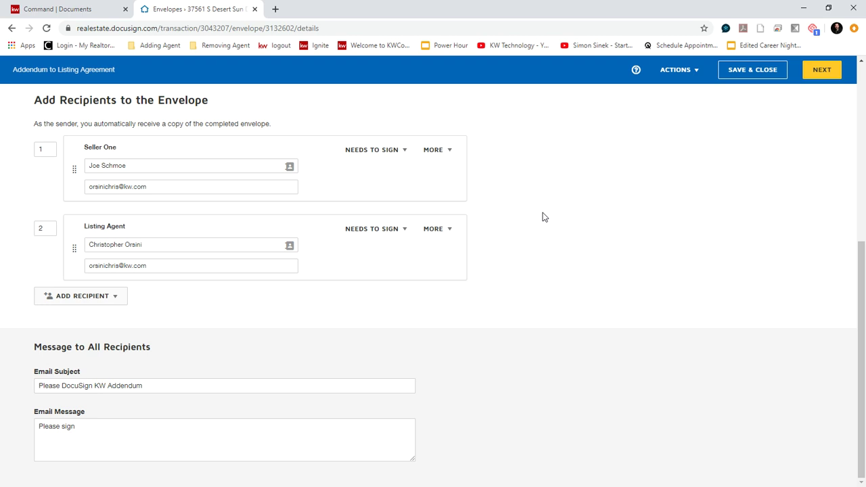
left_click(820, 68)
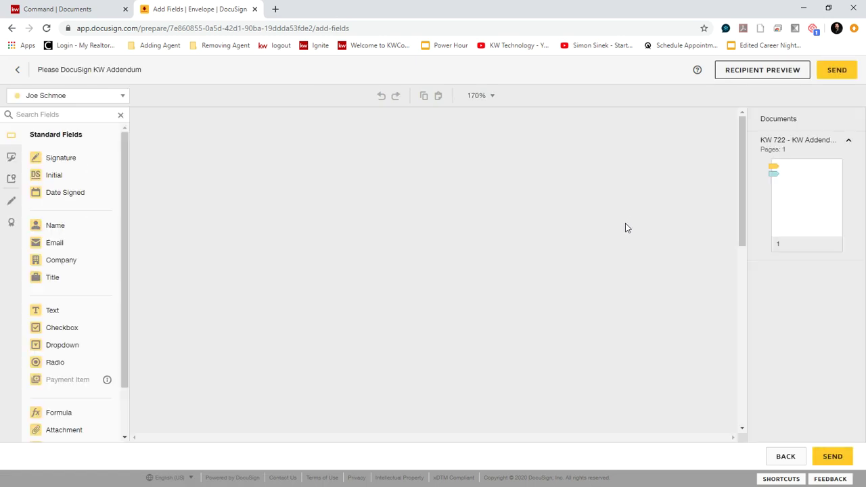
Step: Switch to the listing agent's fields, test-place and delete an Initial, and review the pre-placed fields
scroll(547, 213, "down", 5)
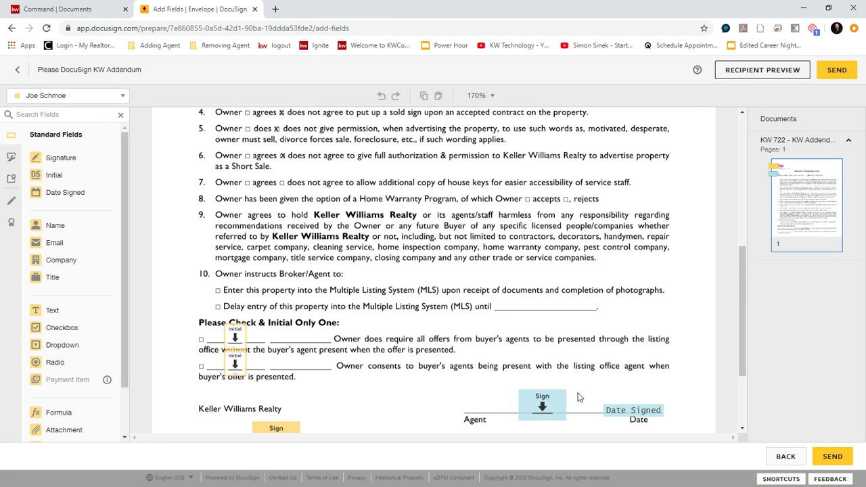
left_click(95, 96)
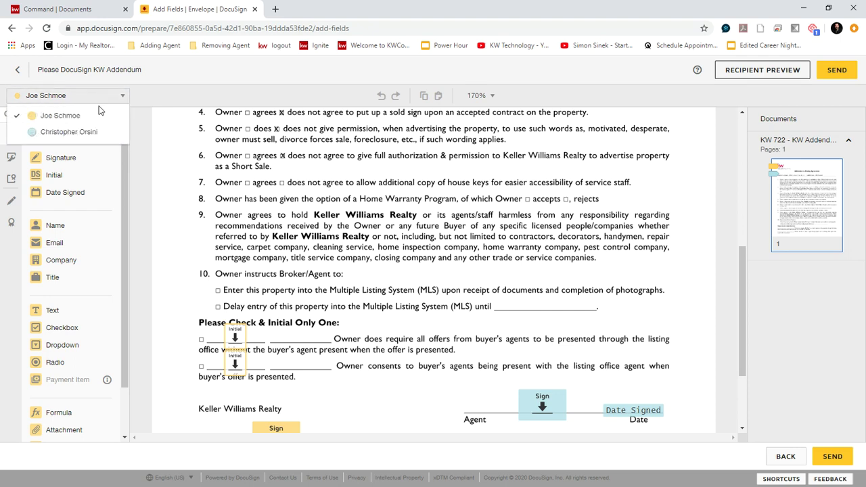
left_click(68, 134)
scroll(418, 245, "up", 5)
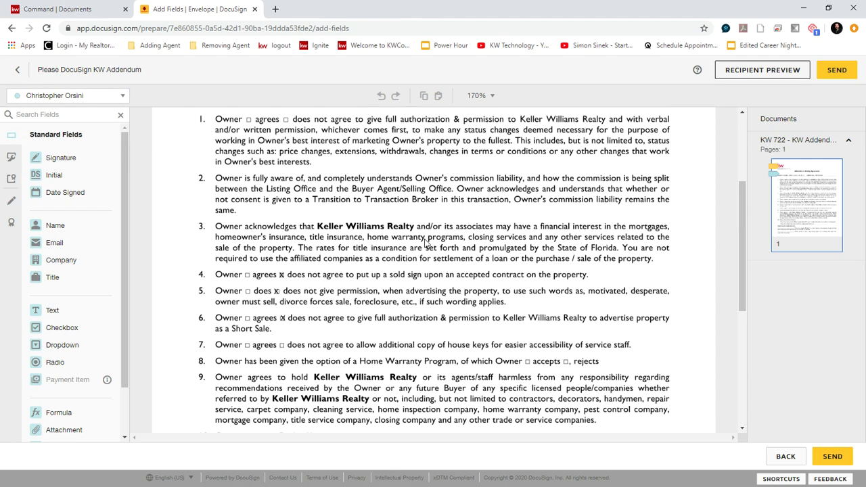
scroll(589, 220, "down", 2)
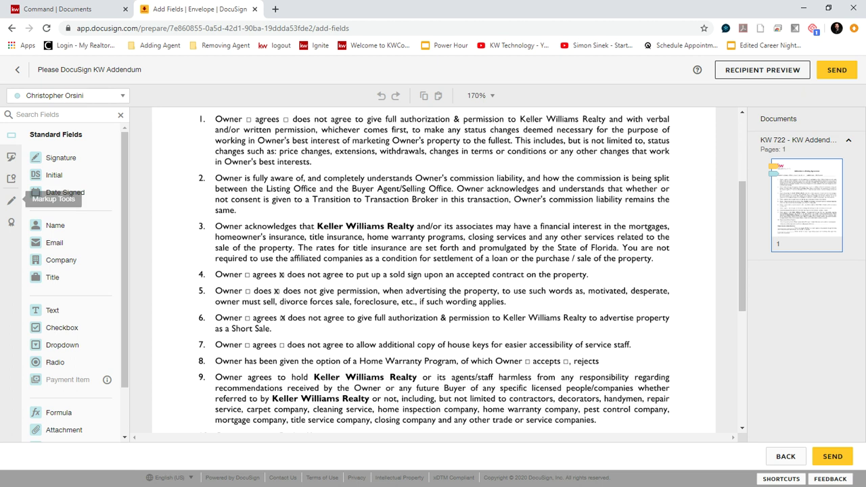
left_click_drag(54, 174, 454, 196)
key("Delete")
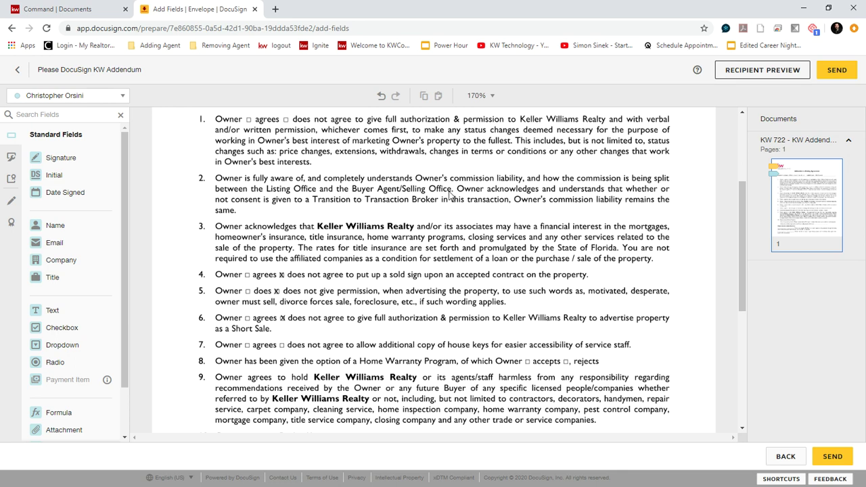
scroll(456, 211, "up", 2)
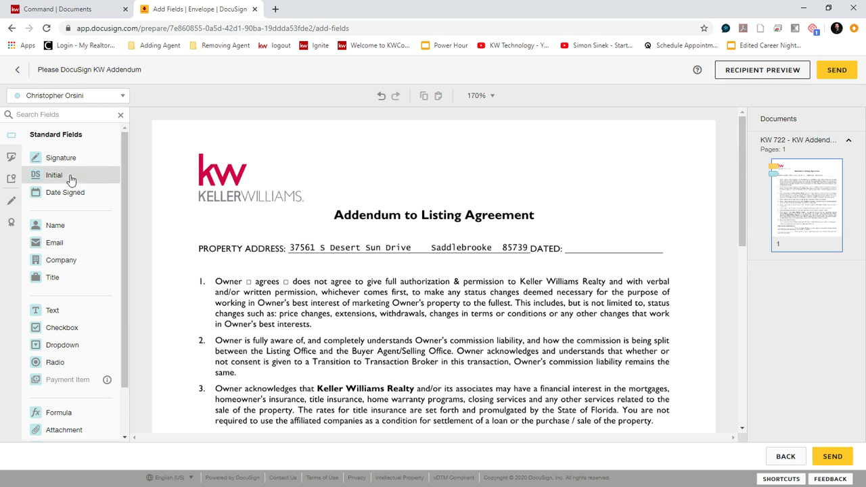
scroll(559, 167, "down", 10)
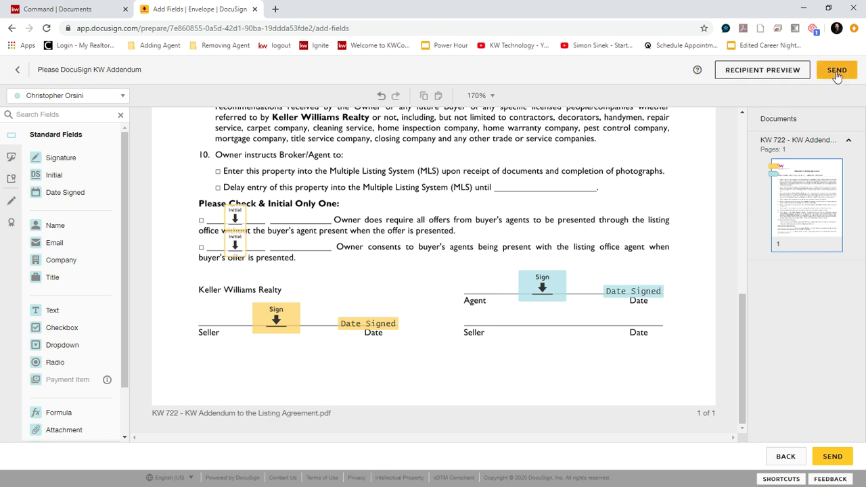
Step: Send the addendum envelope and bring the DocuSign signing-request e-mail tab into this window
left_click(838, 72)
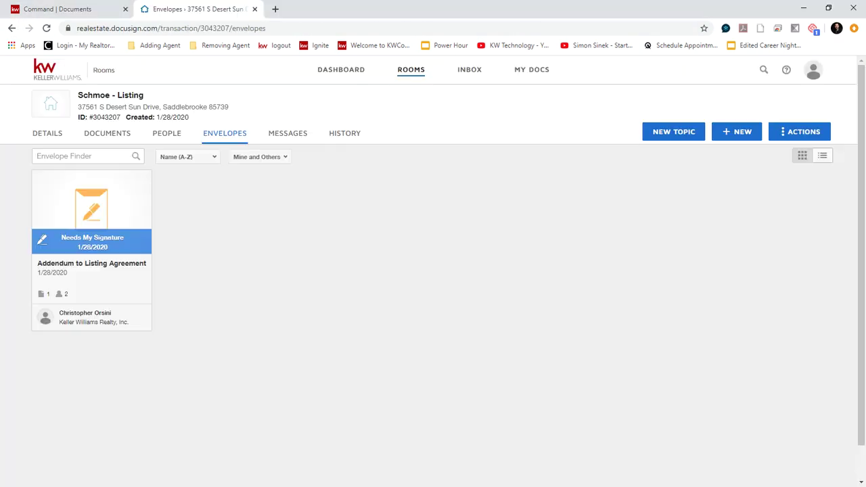
left_click(803, 8)
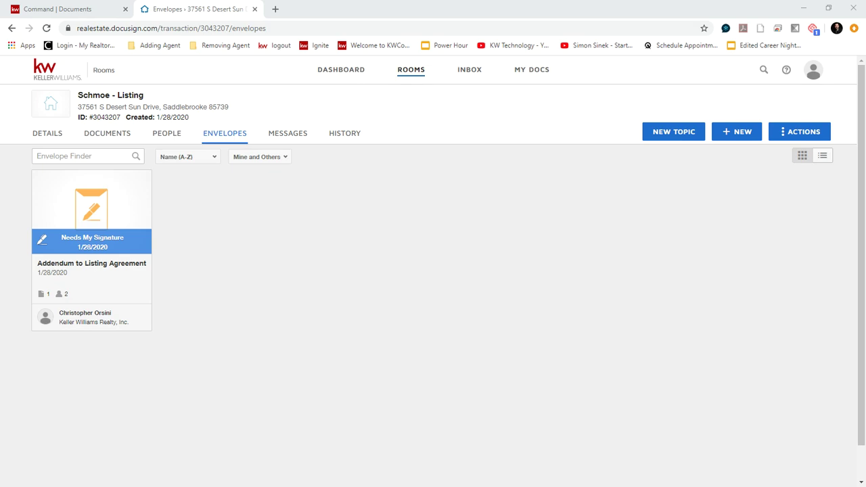
left_click_drag(433, 3, 350, 19)
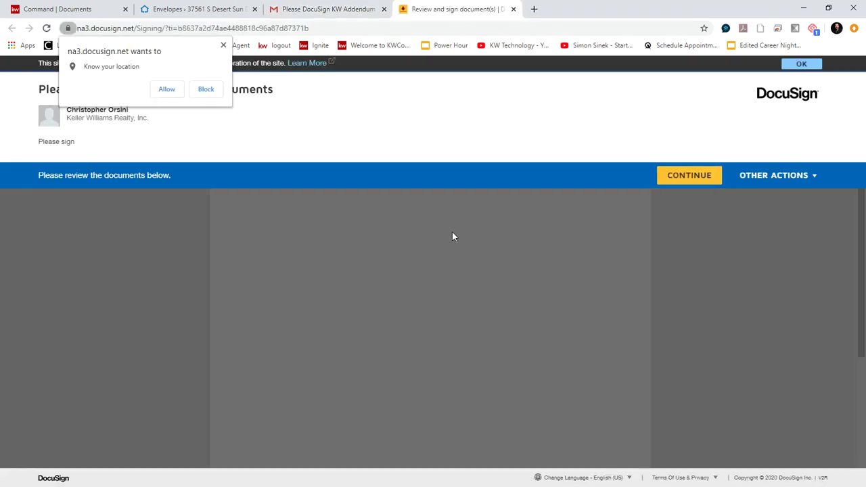
Step: Apply saved initials to both offer-presentation options, sign the seller line, and finish signing
left_click(166, 89)
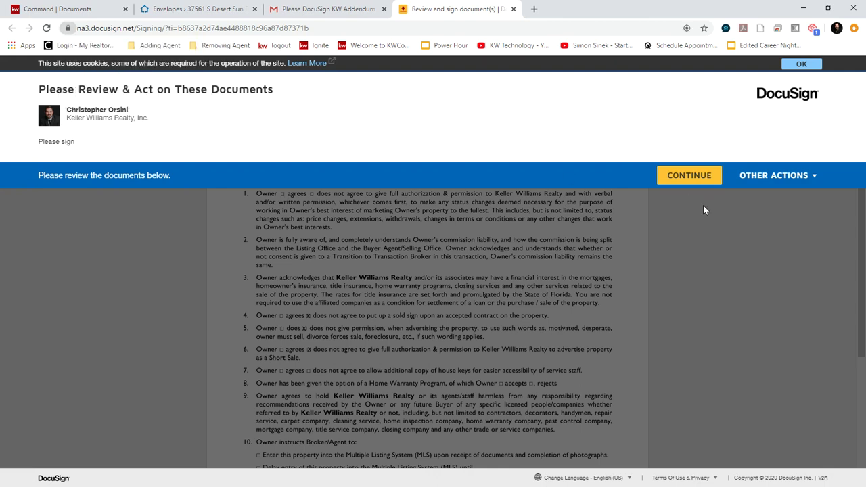
left_click(702, 178)
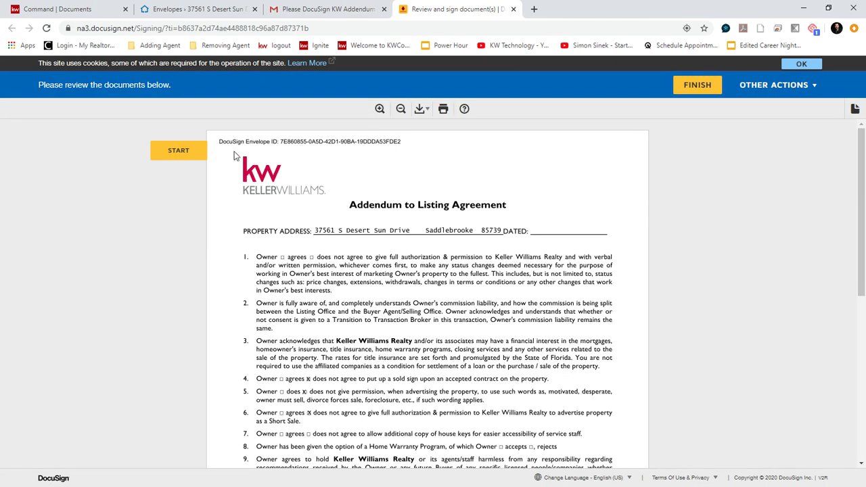
scroll(644, 257, "down", 5)
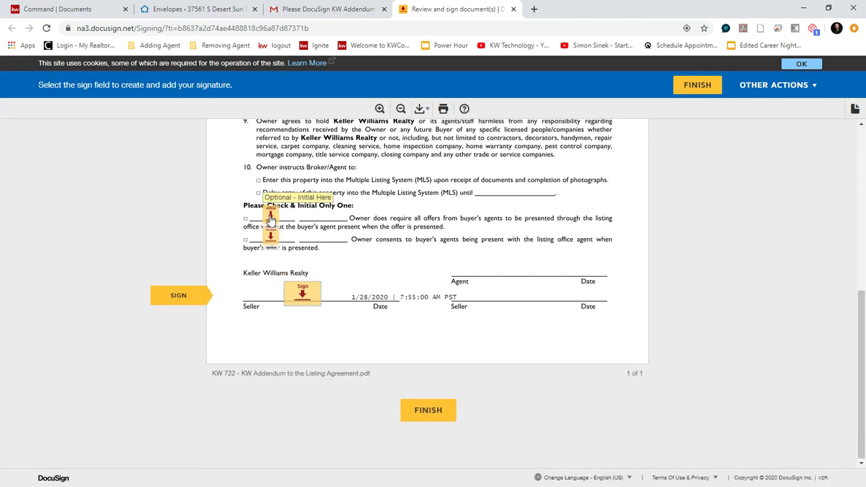
left_click(275, 237)
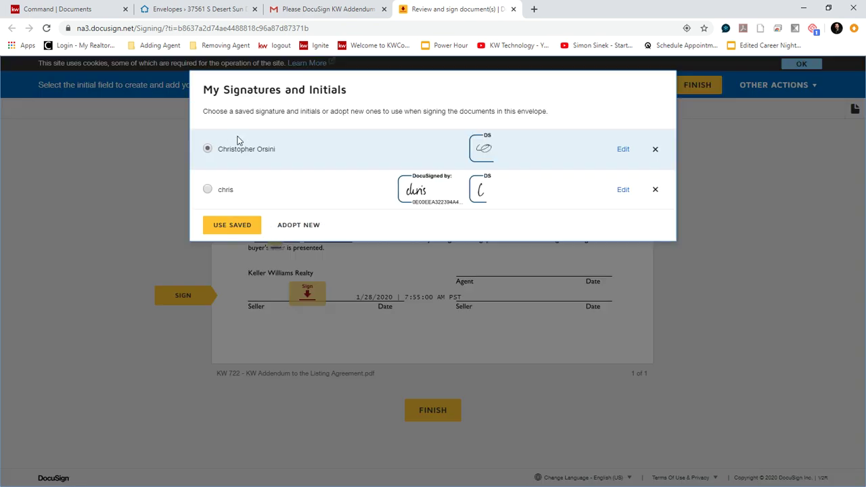
left_click(231, 225)
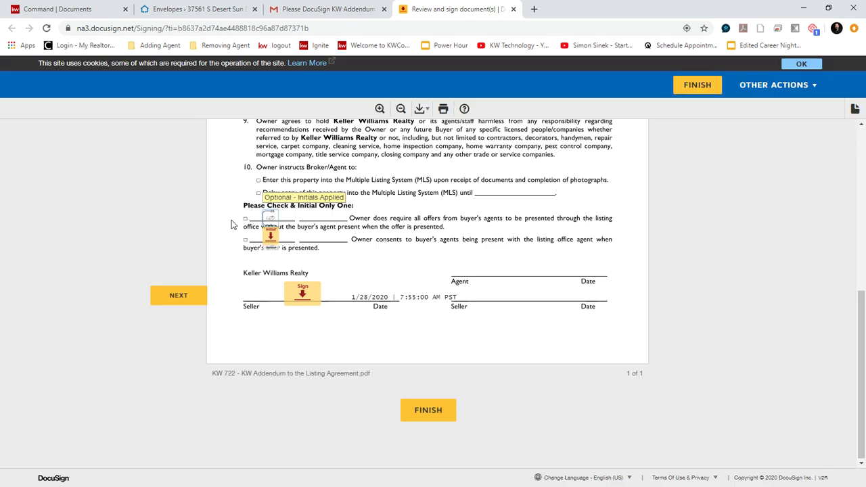
left_click(299, 306)
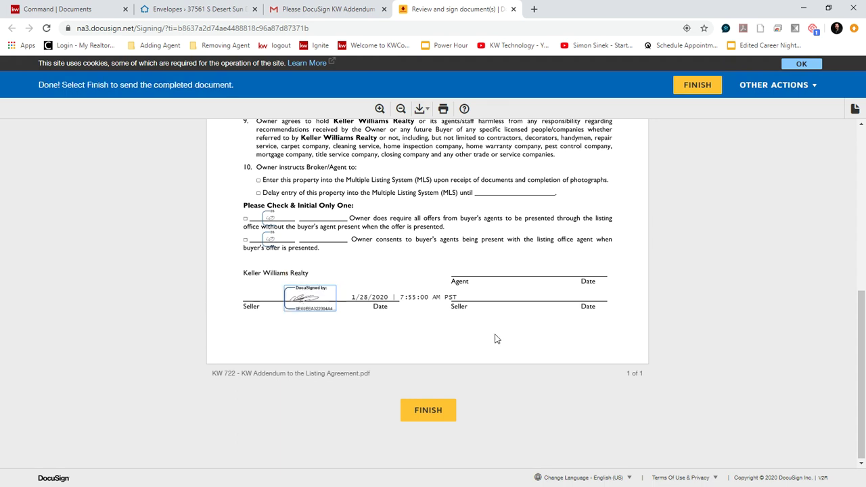
left_click(426, 411)
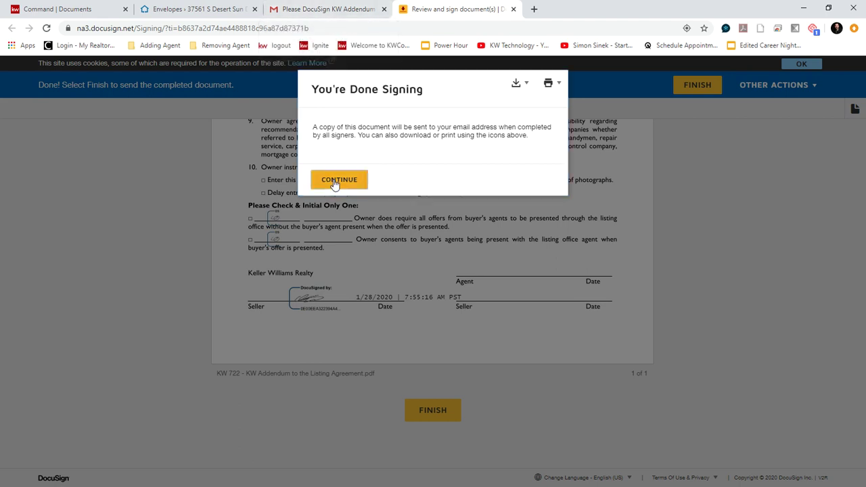
Step: Return to the room's envelope list and open the Addendum to Listing Agreement envelope
left_click(335, 183)
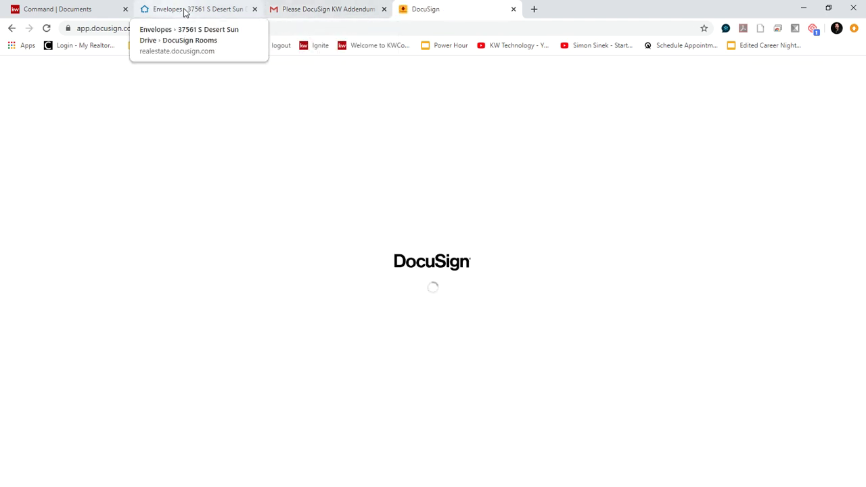
left_click(185, 12)
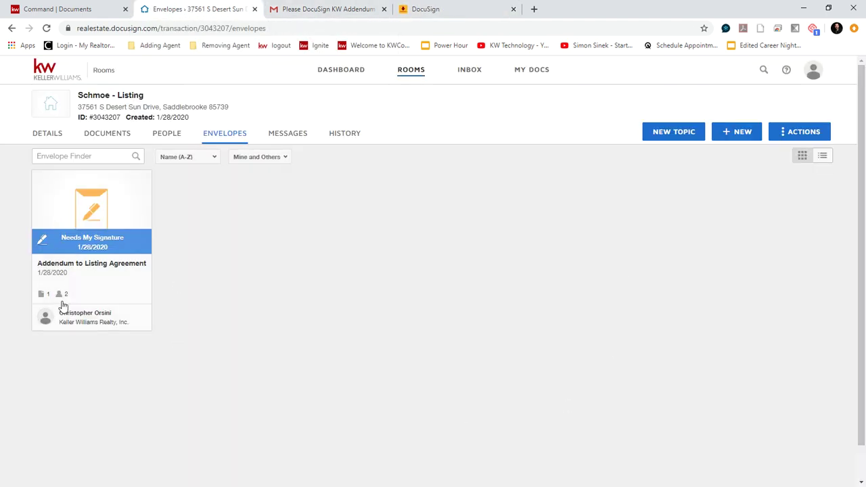
left_click(79, 246)
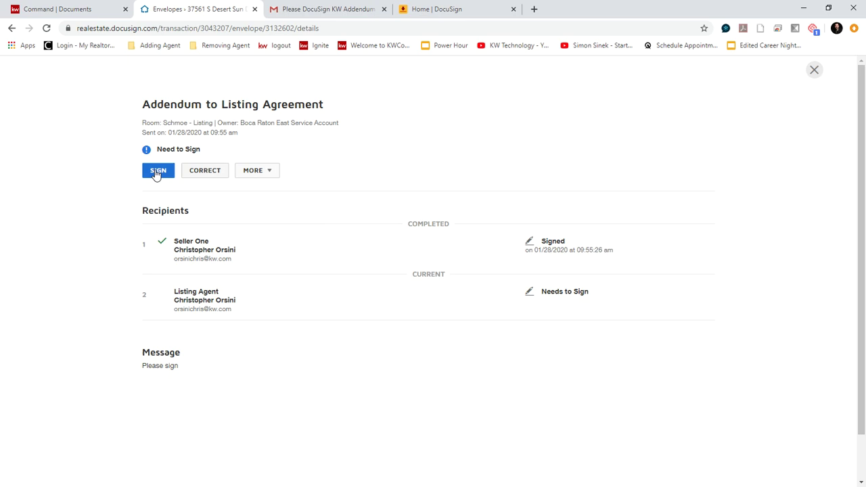
Step: Sign the Agent signature line, finish, and confirm both recipients show as signed
left_click(156, 172)
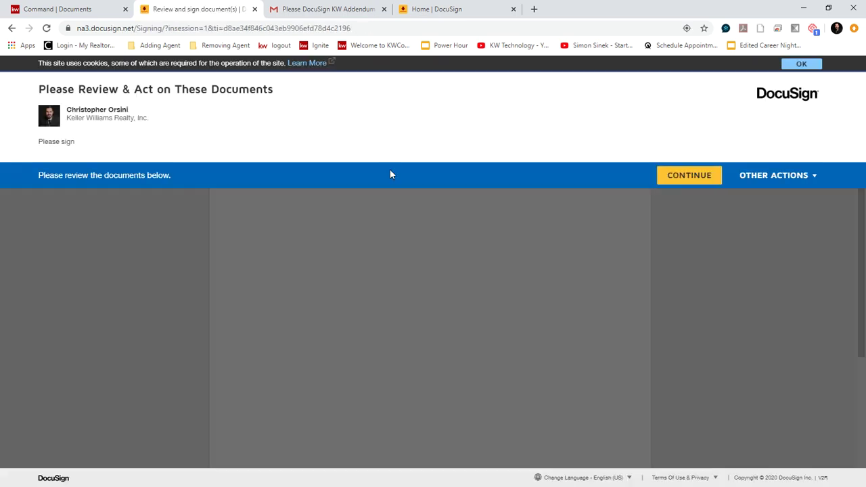
left_click(691, 175)
left_click(183, 156)
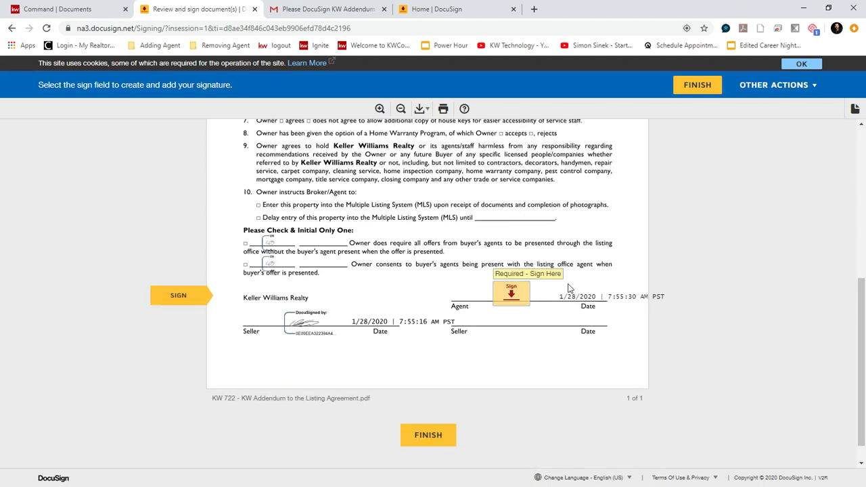
left_click(519, 298)
left_click(419, 438)
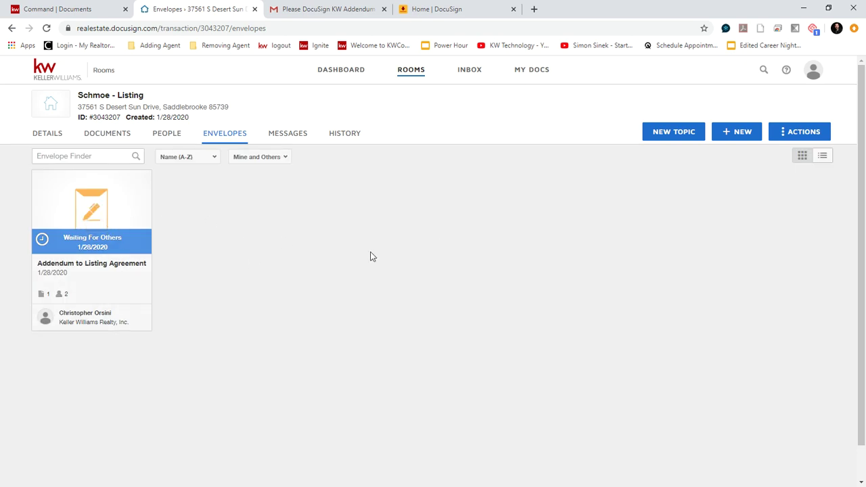
left_click(93, 243)
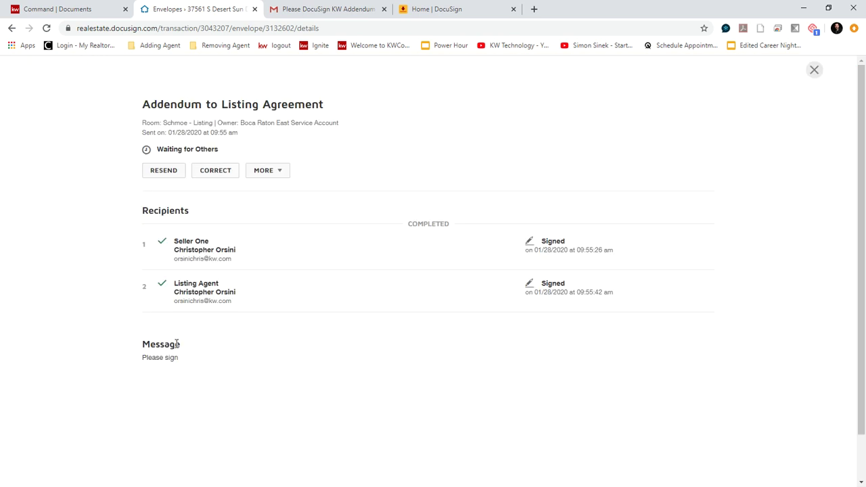
left_click(11, 28)
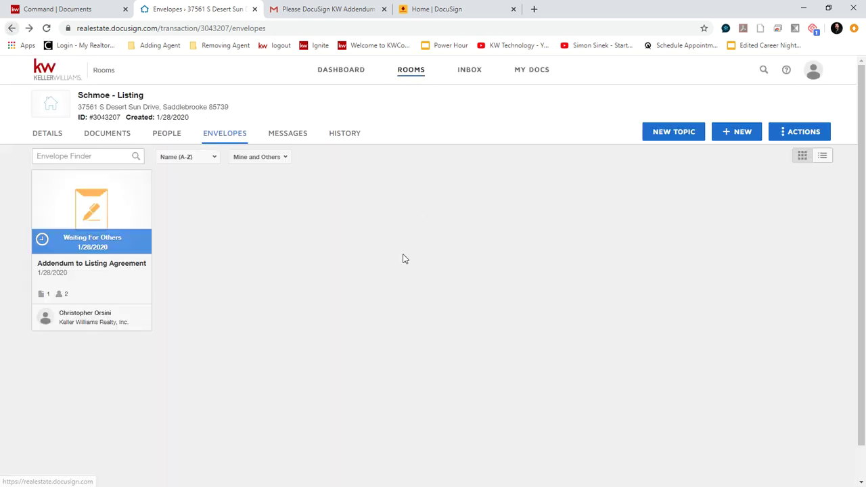
Step: Attach the signed KW 722 addendum PDF from DocuSign to the KW Listing Addendum checklist item
left_click(35, 7)
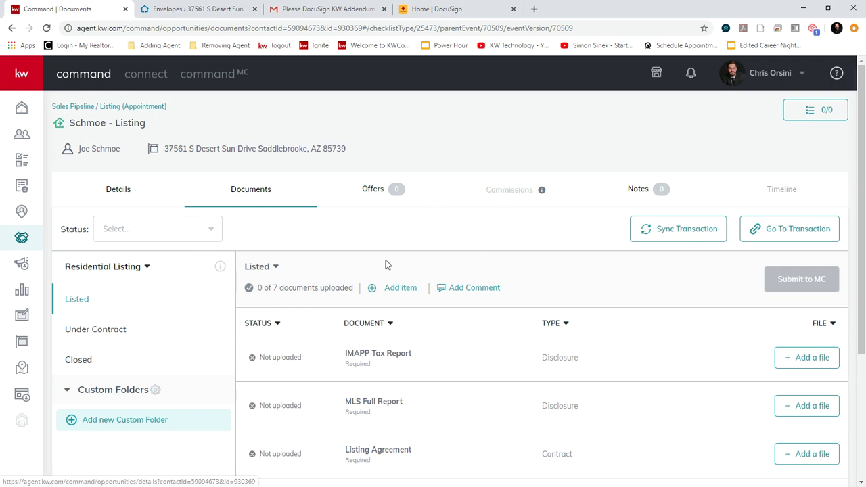
scroll(596, 281, "down", 3)
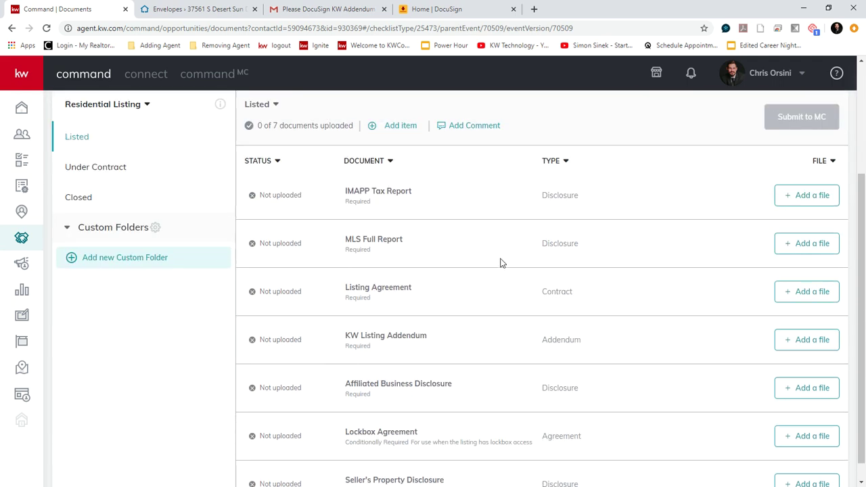
scroll(358, 304, "down", 1)
left_click_drag(346, 316, 427, 313)
left_click(464, 322)
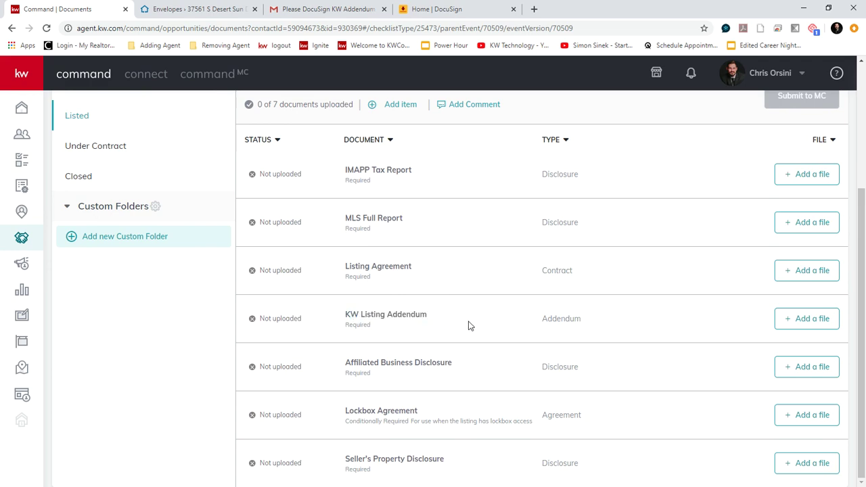
left_click(811, 319)
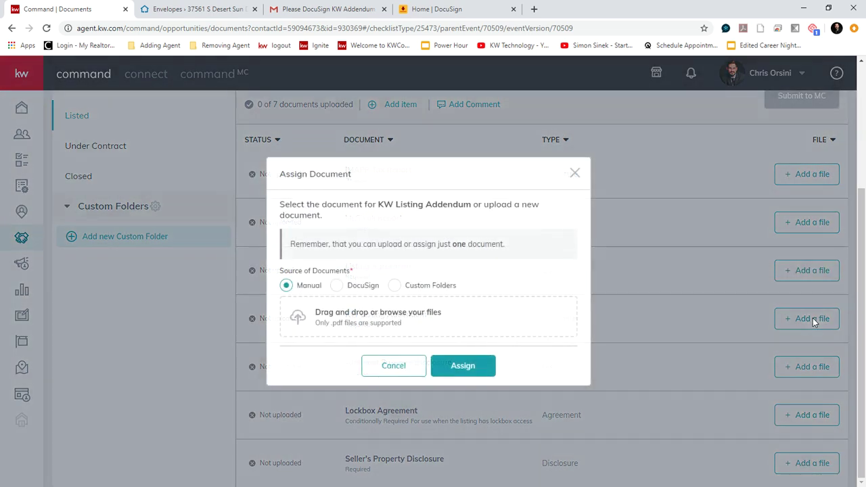
left_click(337, 285)
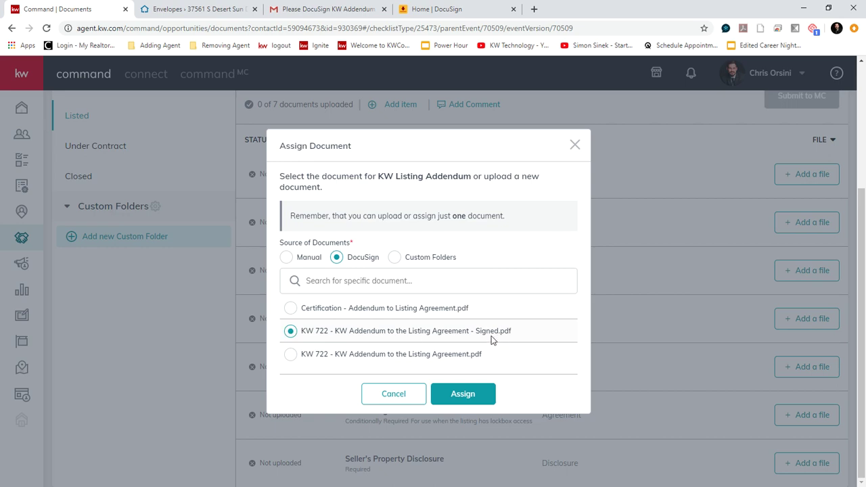
left_click(461, 394)
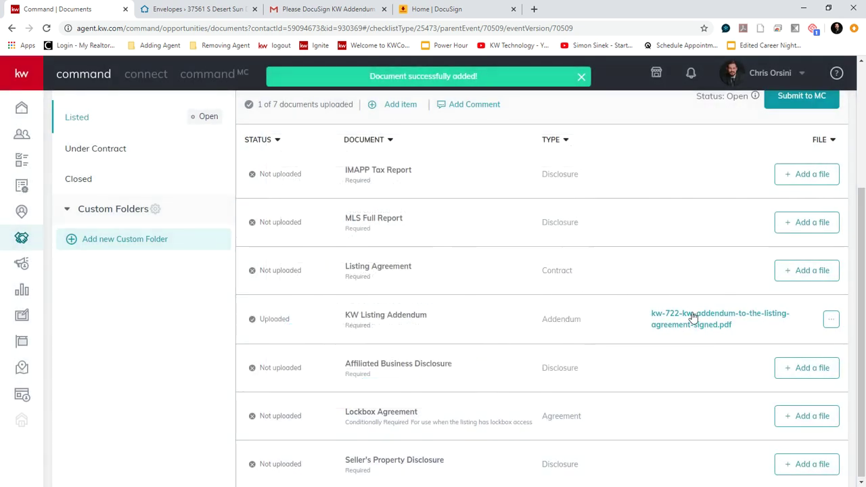
left_click(694, 317)
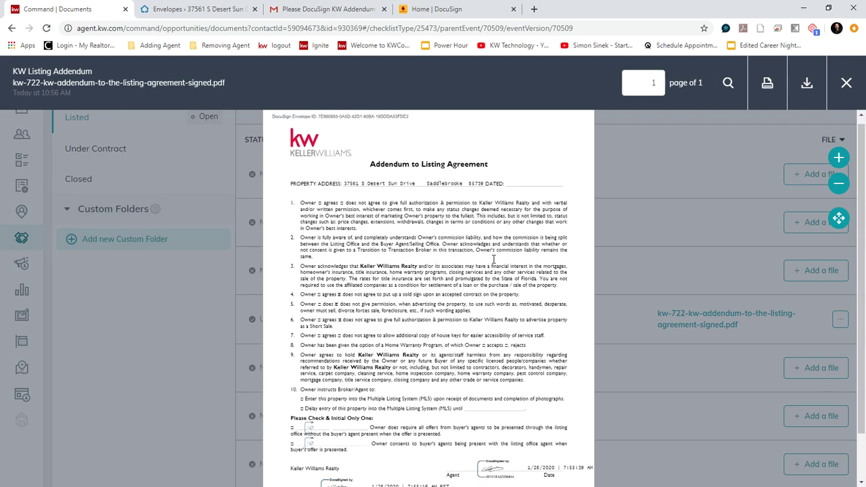
scroll(350, 362, "down", 1)
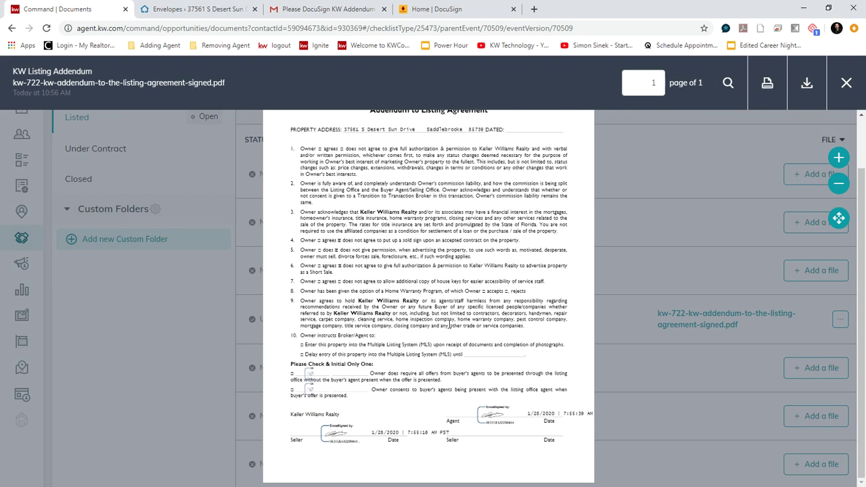
scroll(450, 326, "up", 1)
left_click(846, 83)
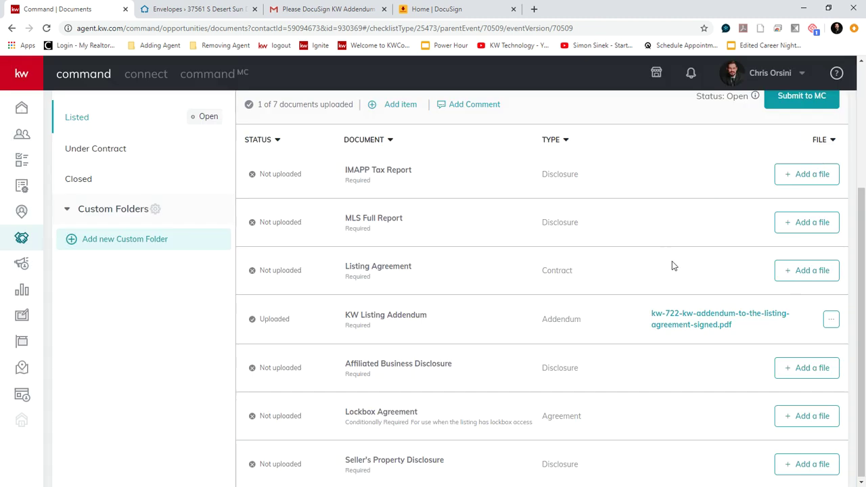
scroll(672, 266, "up", 3)
scroll(653, 284, "down", 2)
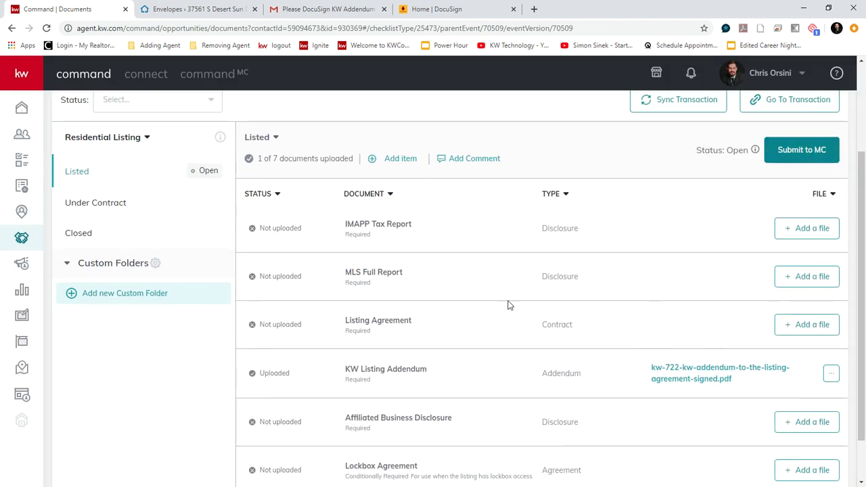